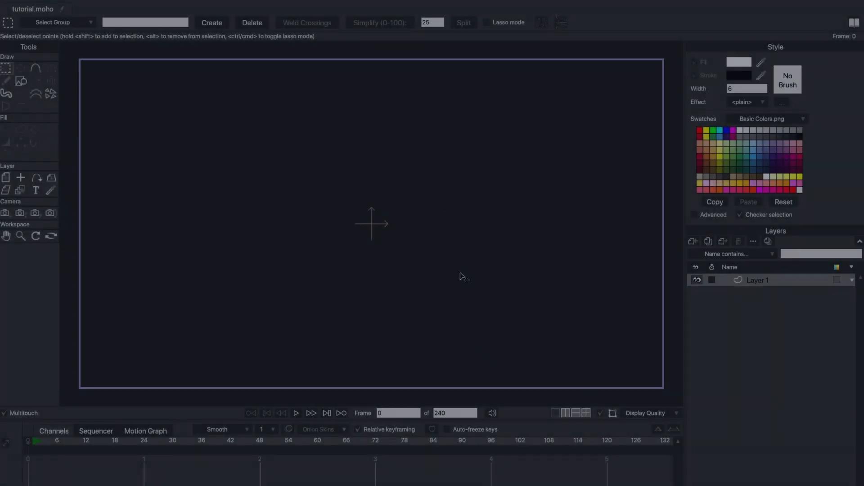
- Rename Layer 1 as Background
double_click(757, 281)
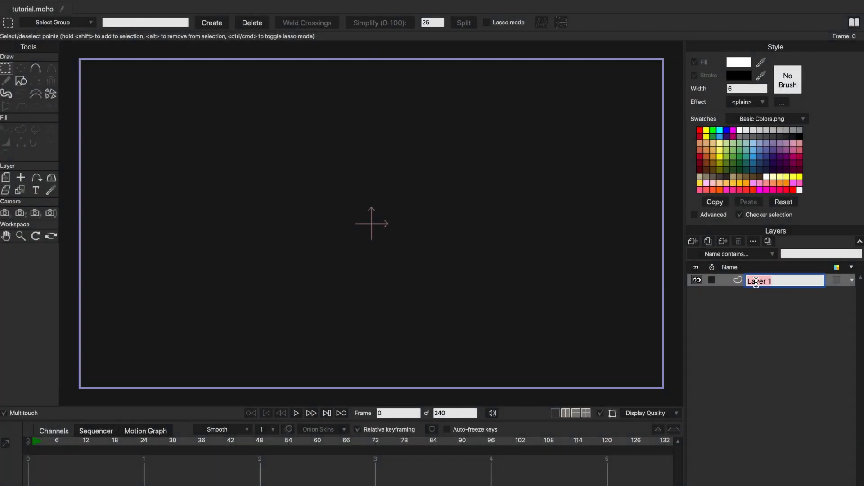
text(B)
key(Return)
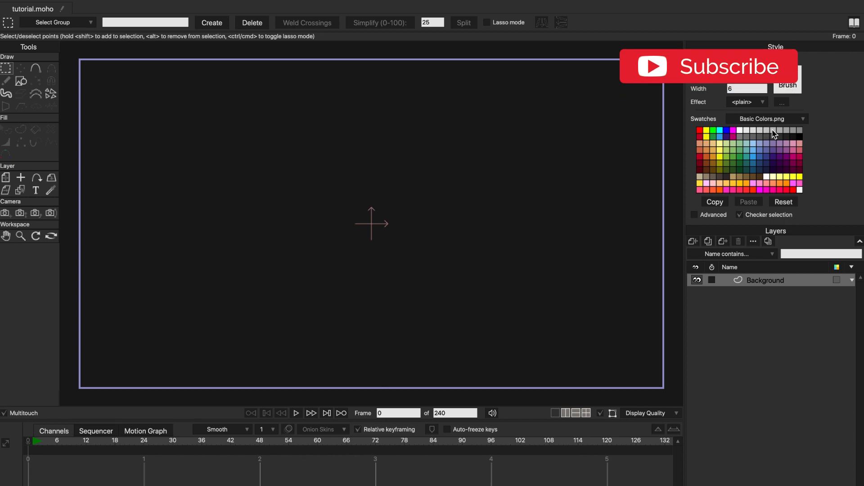
- Draw a light grey filled rectangle covering the whole canvas on the Background layer
click(20, 81)
drag(85, 59, 664, 388)
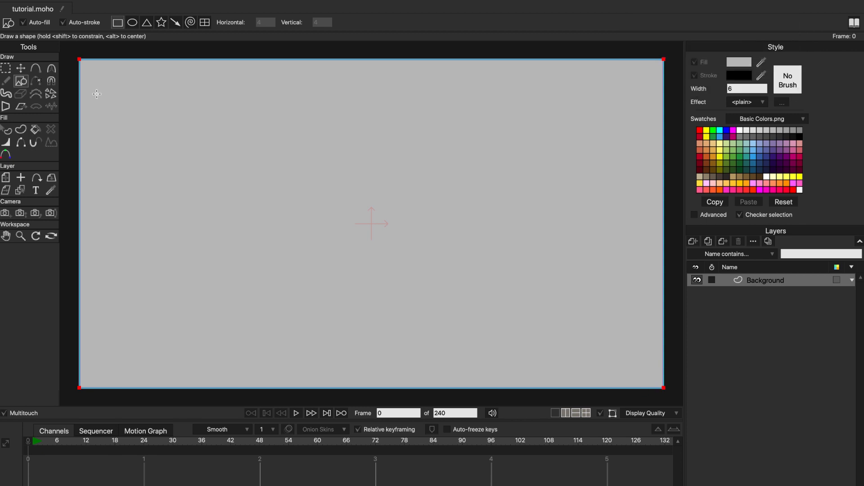
click(20, 69)
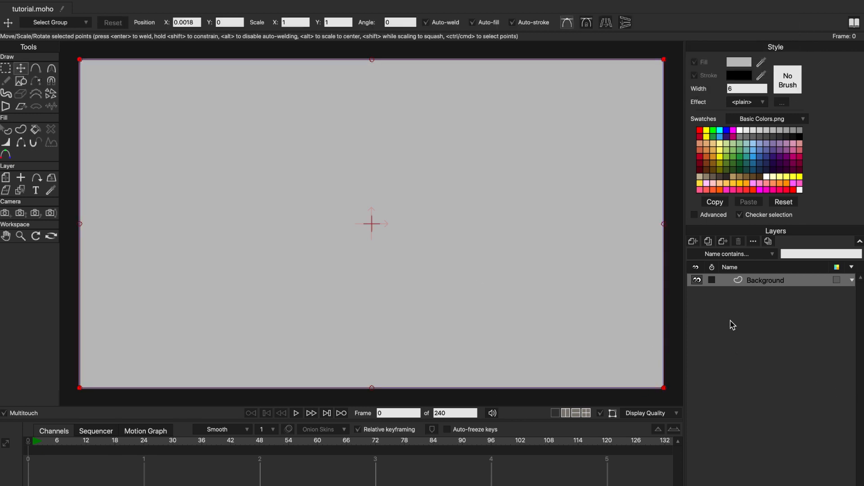
- Add a Frame By Frame layer named Animation and expand it to show its sublayer
click(692, 241)
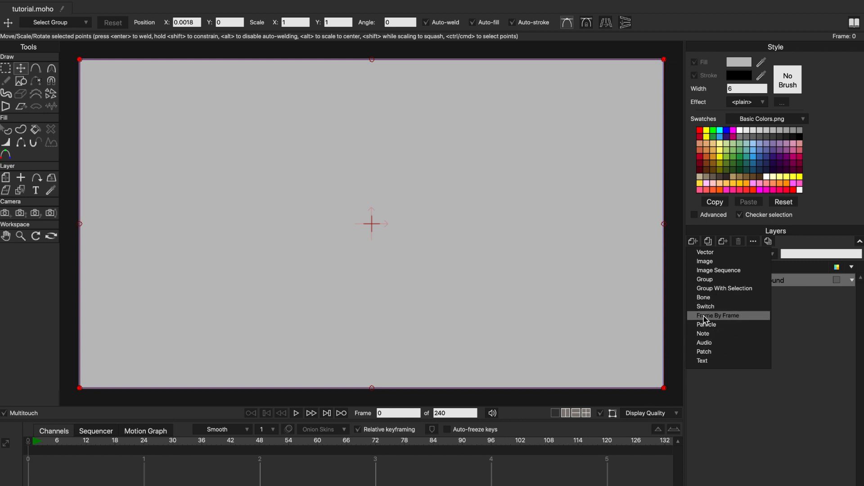
click(758, 316)
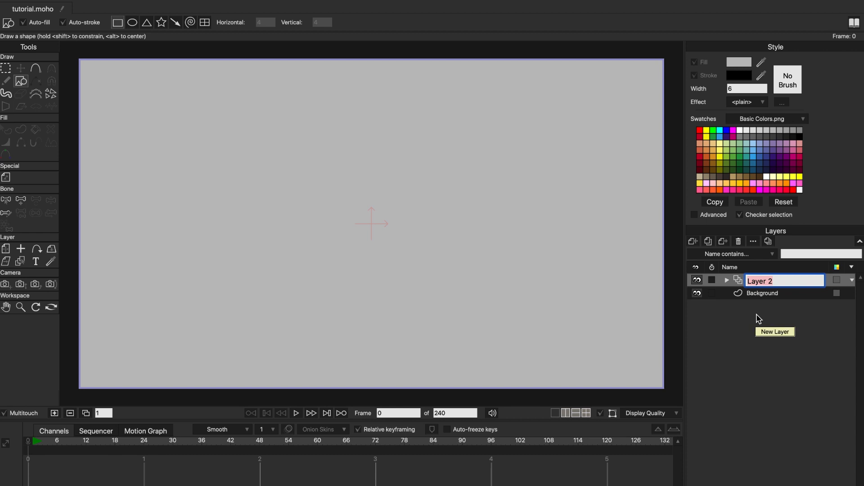
text(Animation)
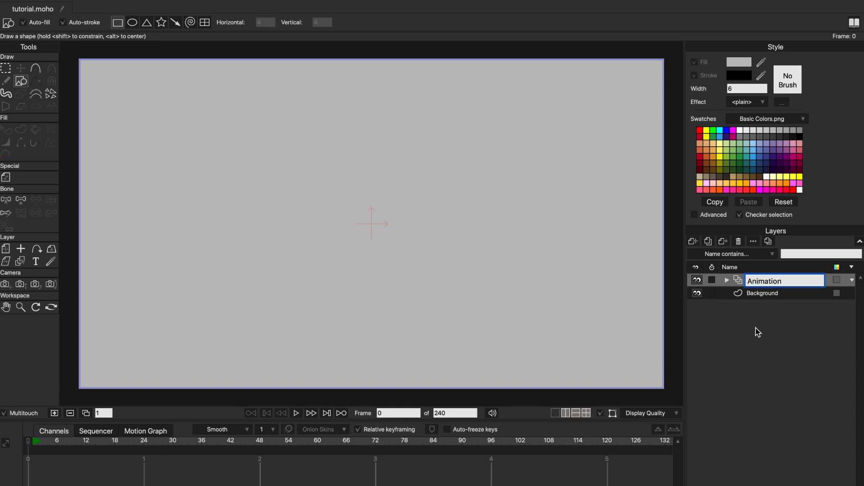
key(Return)
click(727, 280)
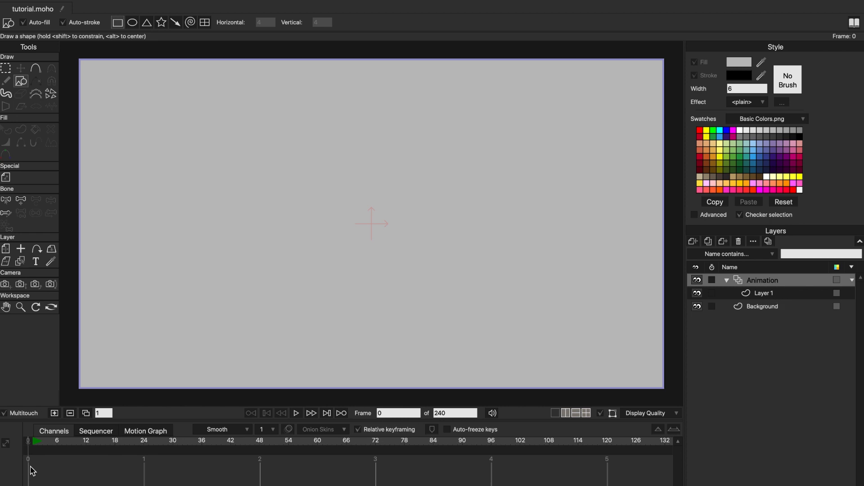
- Add a new empty frame at frame 1 of the Animation layer
click(773, 295)
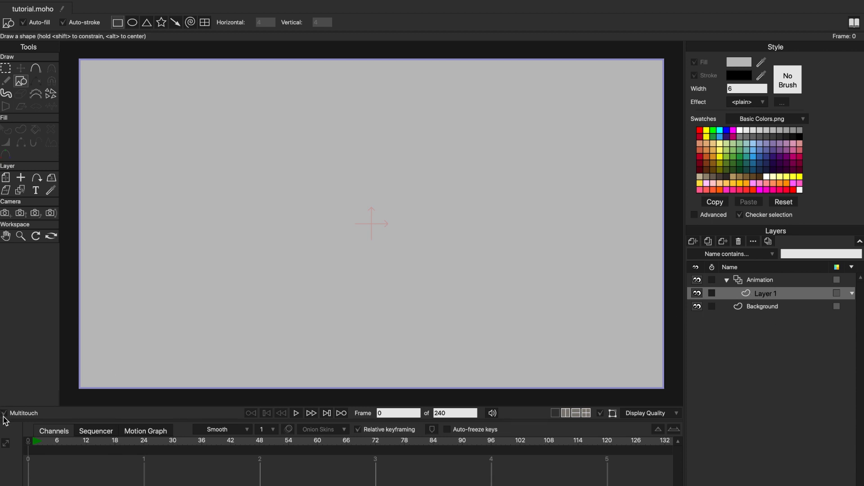
click(764, 309)
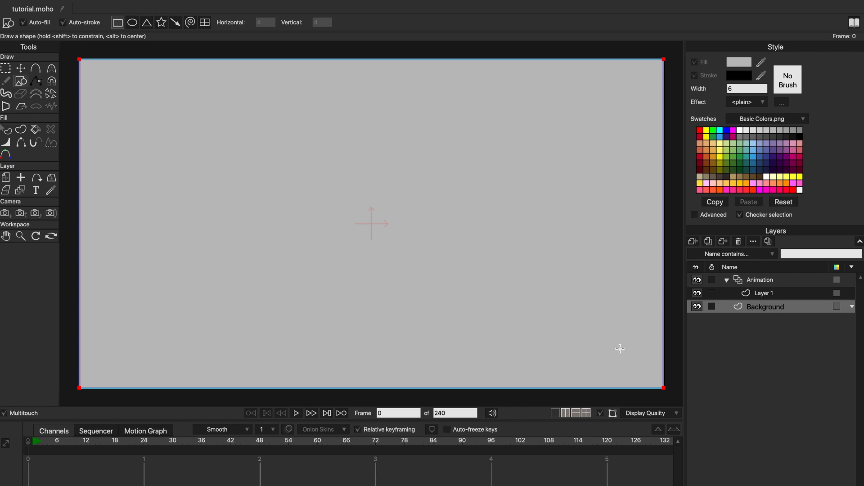
click(806, 284)
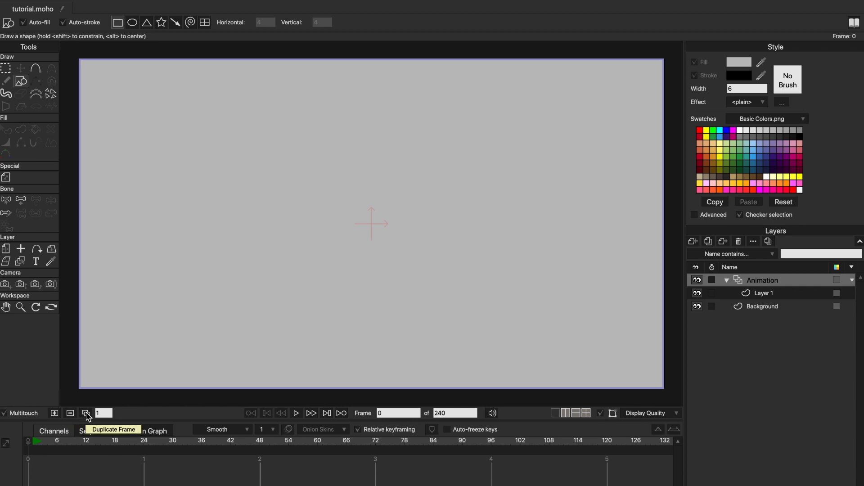
click(7, 69)
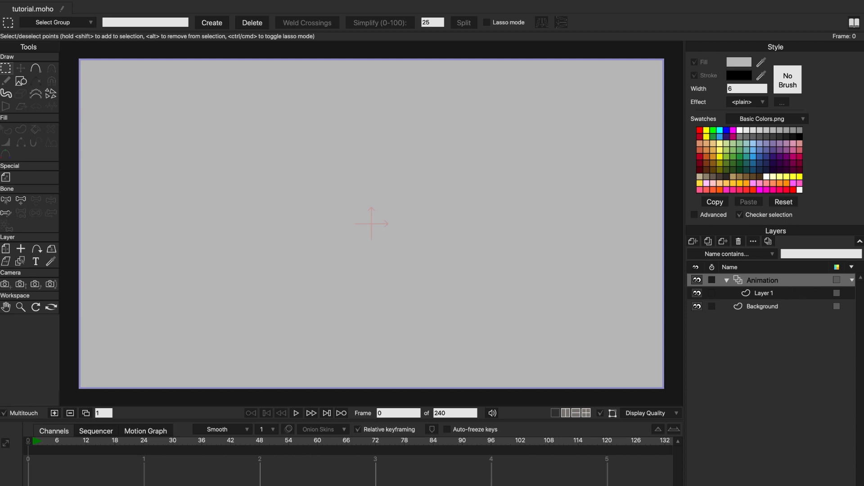
click(55, 413)
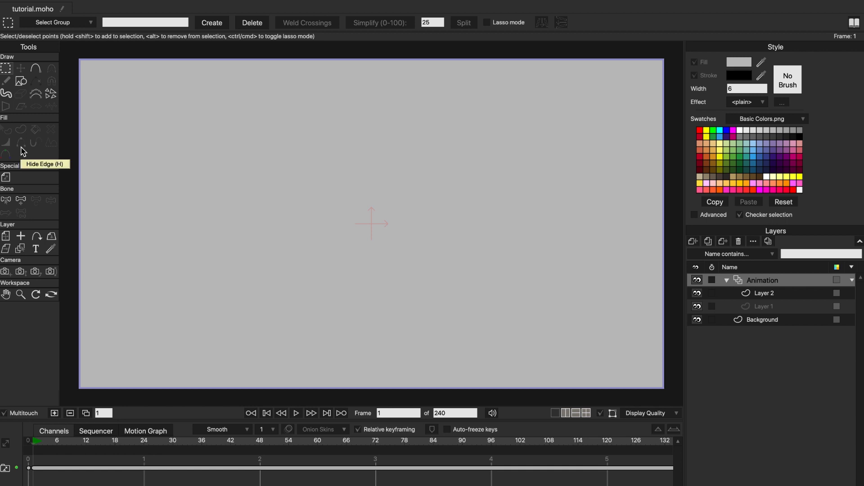
- Draw a closed, roughly circular outline around the canvas centre on frame 1 with the Add Point tool
click(36, 68)
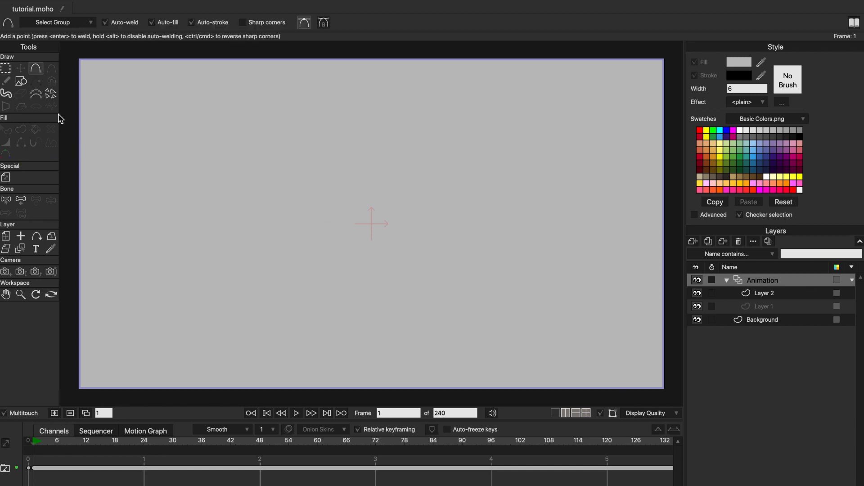
drag(357, 190, 351, 194)
click(337, 210)
click(334, 234)
click(364, 265)
click(403, 262)
click(420, 221)
click(373, 185)
- Select the round shape and give it a light tan fill from the swatches
key(q)
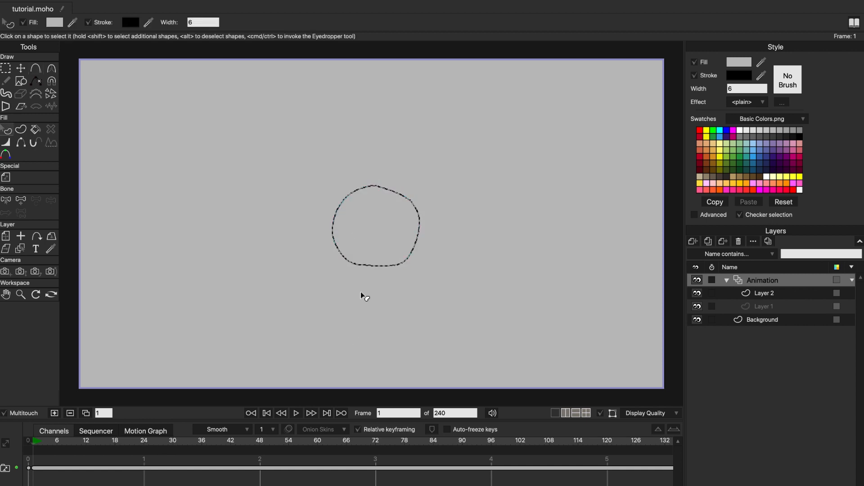
click(720, 143)
click(733, 143)
click(714, 143)
- Vary the line width at points around the ball's outline to get a thick, uneven black stroke
scroll(276, 193, up, 5)
click(5, 143)
drag(383, 214, 421, 214)
click(21, 69)
click(378, 221)
click(6, 142)
drag(373, 265, 401, 264)
drag(515, 232, 540, 232)
drag(484, 197, 468, 220)
drag(437, 182, 418, 224)
drag(402, 194, 420, 199)
mouse_move(489, 308)
mouse_down()
mouse_move(528, 308)
mouse_move(513, 309)
mouse_up()
drag(431, 314, 452, 315)
- Reshape the ball's outline by shifting its points and curve handles into a smoother round form
click(20, 69)
click(440, 181)
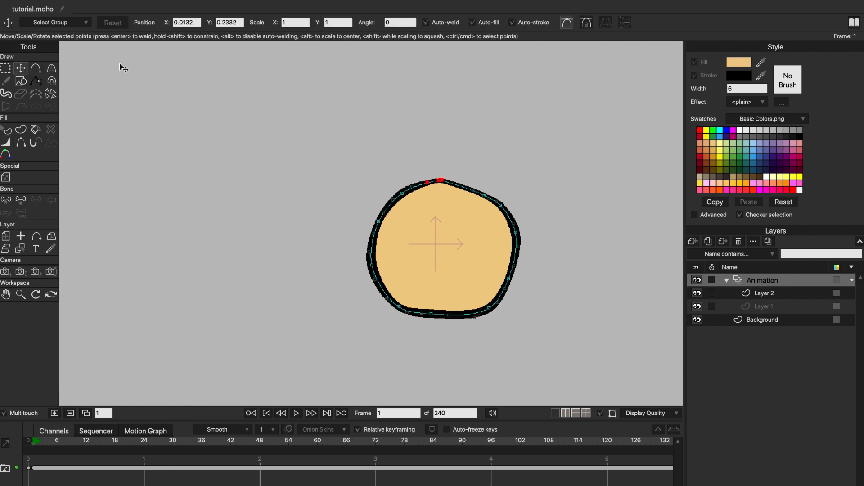
scroll(415, 216, up, 5)
drag(474, 140, 500, 139)
drag(564, 173, 559, 165)
click(598, 193)
drag(589, 244, 514, 148)
drag(377, 329, 378, 335)
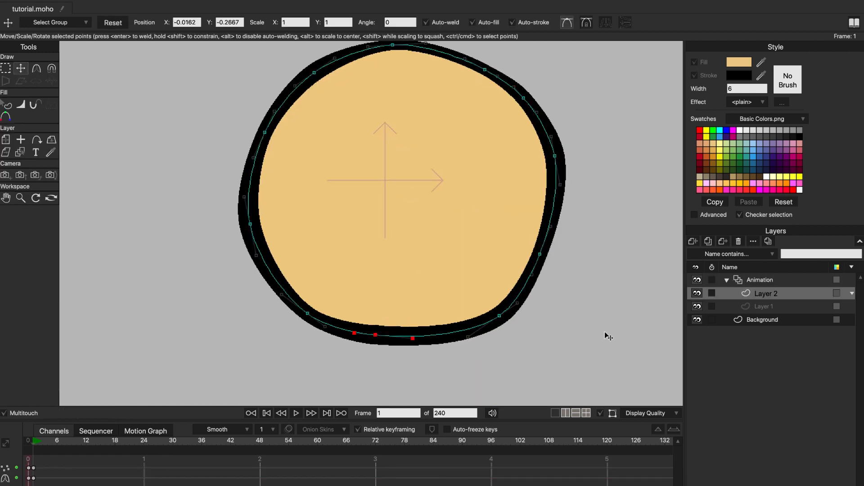
- Select all points of the ball on Layer 2 and centre the shape on the canvas origin
click(768, 282)
scroll(417, 246, down, 1)
key(super+a)
drag(408, 191, 401, 238)
click(774, 294)
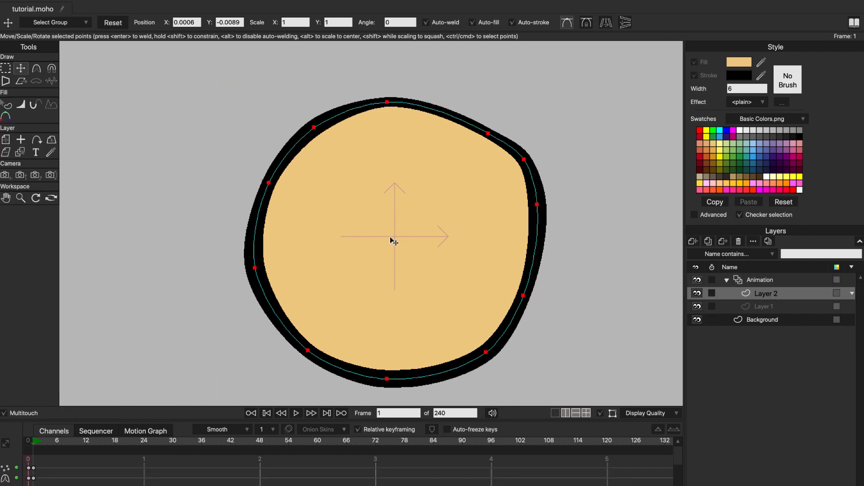
scroll(394, 241, down, 3)
click(501, 244)
click(801, 281)
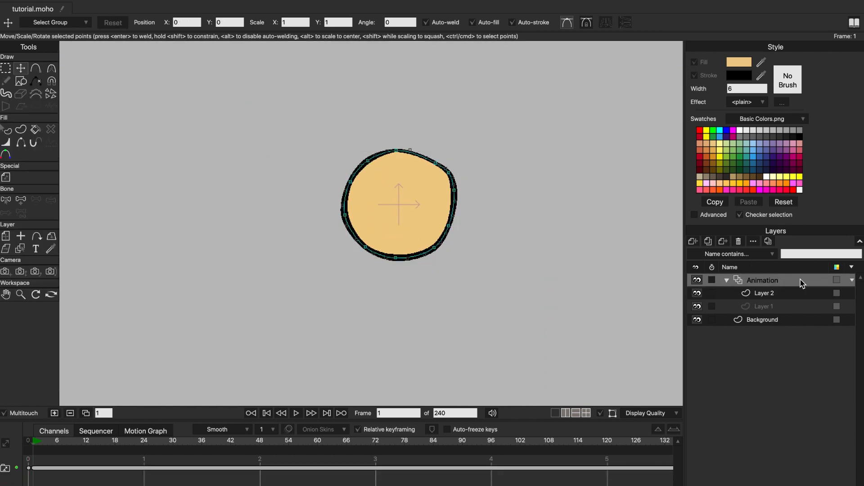
- Delete the point keyframes at the start of Layer 2's timeline and reselect the Animation layer
click(779, 295)
drag(58, 459, 27, 485)
key(Delete)
click(730, 306)
click(738, 284)
- Move the whole ball straight down to rest on the canvas's lower edge
key(t)
key(ctrl+a)
drag(397, 203, 398, 206)
scroll(407, 233, down, 2)
drag(374, 167, 380, 284)
- Flatten the ball's underside against the canvas edge and adjust its side and upper points into a squashed shape
key(Return)
drag(353, 318, 350, 326)
drag(406, 320, 424, 309)
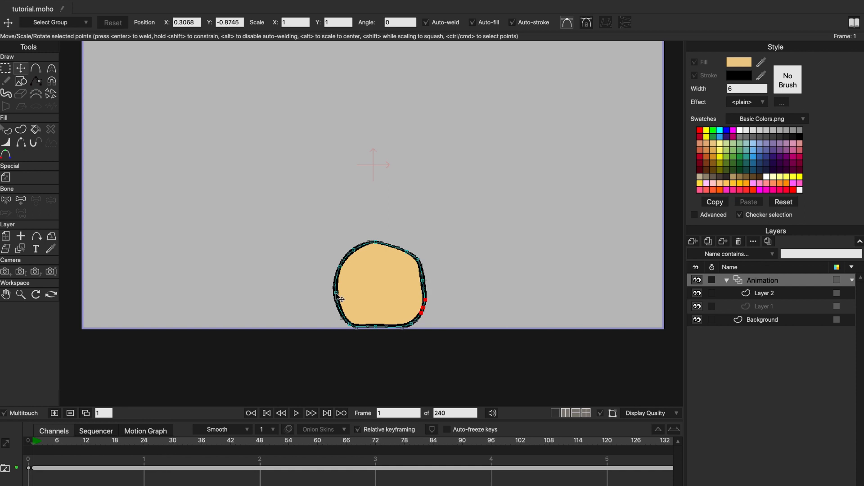
drag(335, 294, 334, 300)
drag(353, 250, 357, 251)
drag(375, 243, 382, 246)
drag(422, 274, 425, 284)
drag(418, 260, 418, 265)
- Duplicate frame 1 to frame 2 and stretch the whole ball slightly upward, keeping its base in place
key(g)
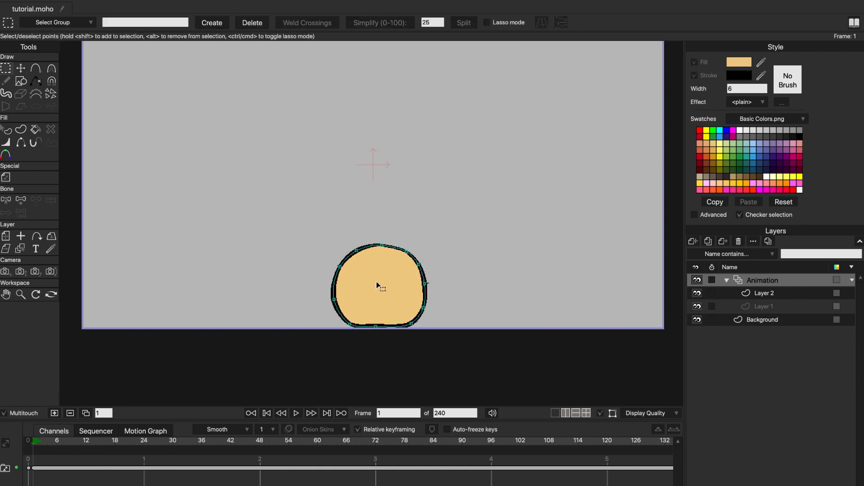
click(378, 285)
key(t)
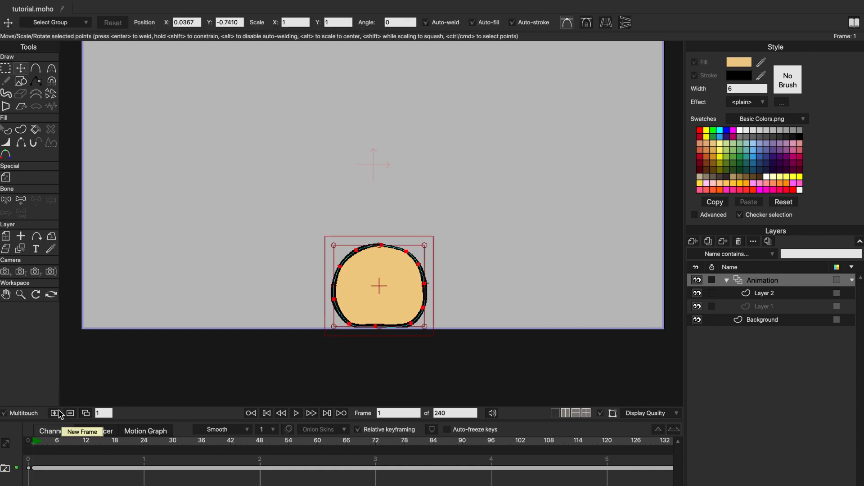
click(86, 413)
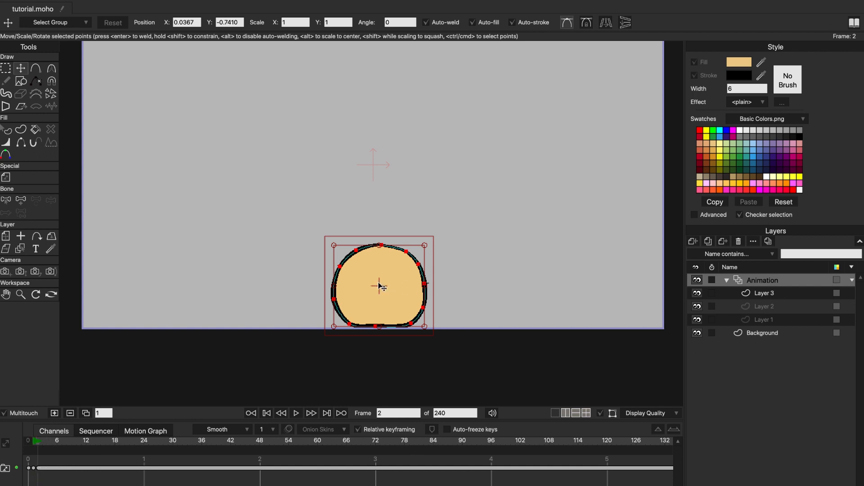
drag(381, 247, 381, 225)
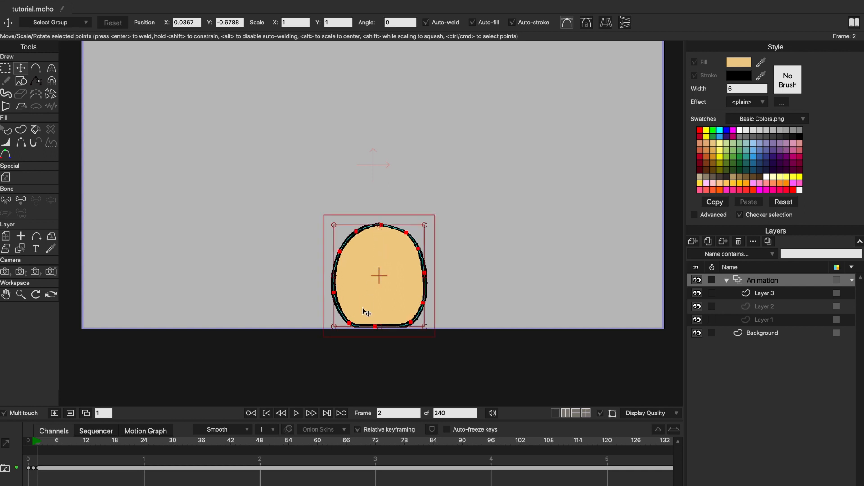
- Duplicate the drawing to frame 3, stretch the ball a little taller, and round off its flattened underside
click(86, 414)
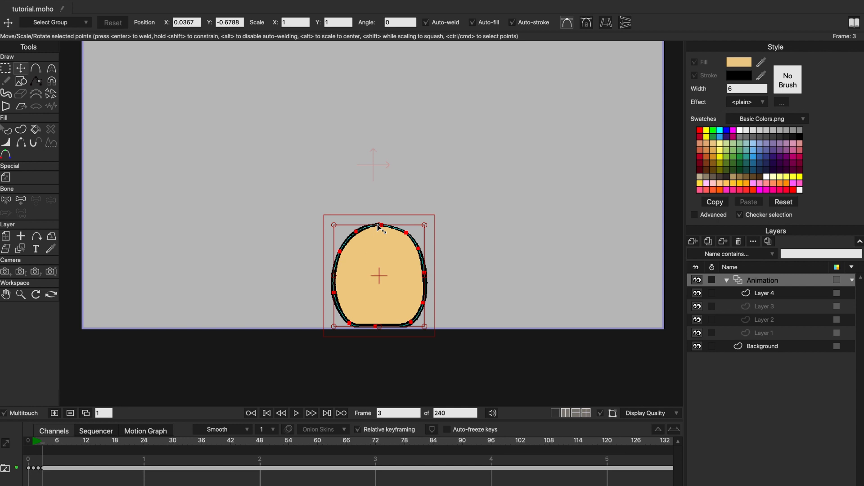
drag(380, 227, 380, 217)
click(350, 322)
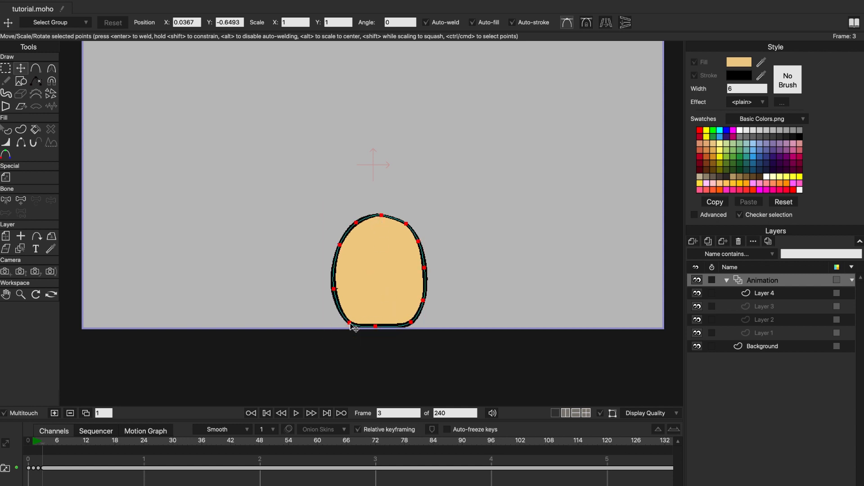
drag(350, 323, 350, 313)
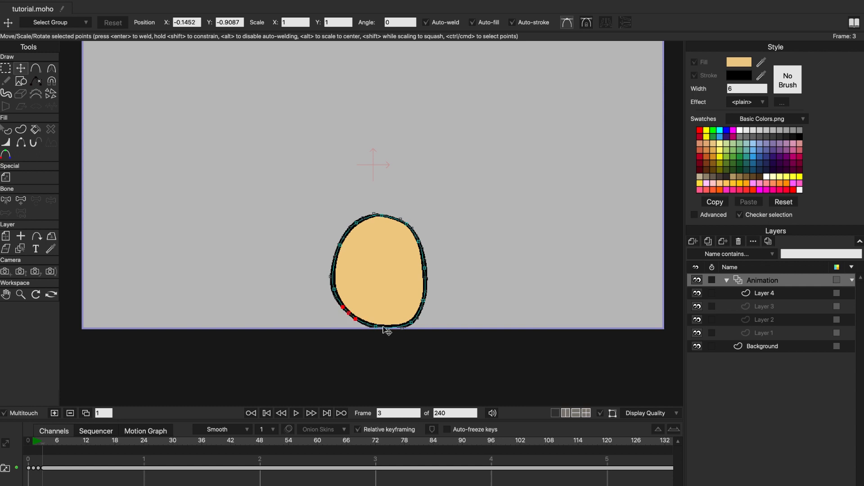
drag(412, 323, 412, 317)
drag(412, 314, 426, 289)
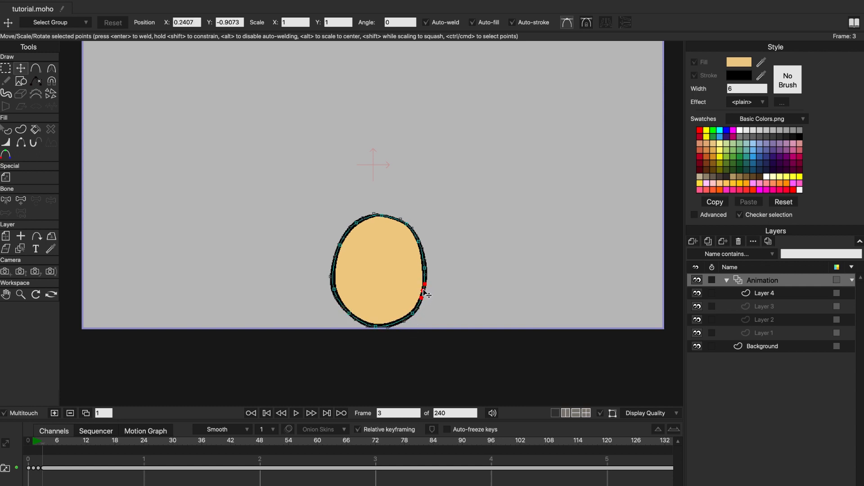
- Duplicate the drawing to frame 4, lift the ball slightly off the ground, and stretch it taller
click(86, 413)
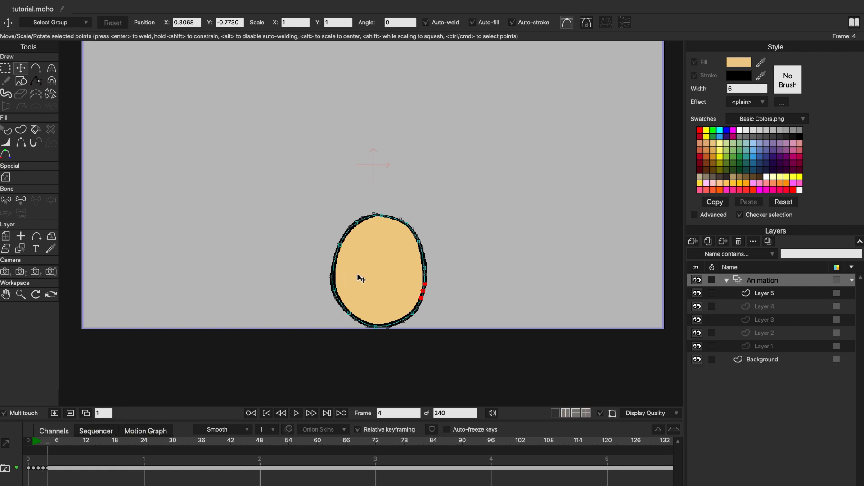
key(super+a)
drag(378, 272, 379, 265)
drag(381, 207, 381, 189)
drag(378, 274, 378, 271)
key(g)
mouse_move(46, 442)
mouse_down()
mouse_move(34, 443)
mouse_move(46, 443)
mouse_up()
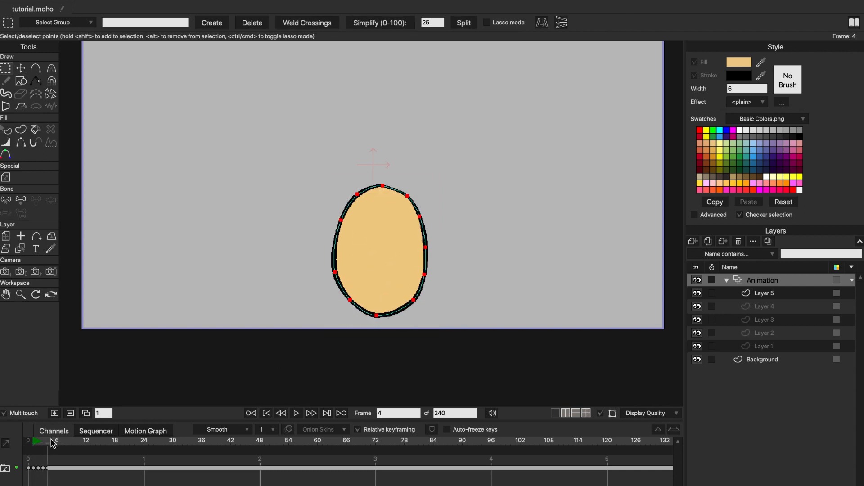
- Duplicate the drawing to frame 5, move the ball higher with a slight stretch, and raise its lowest point
click(86, 413)
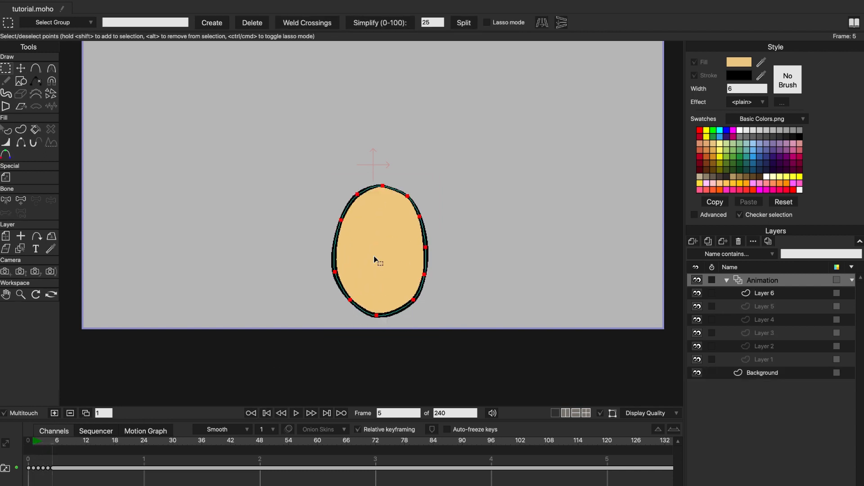
click(21, 69)
drag(381, 249, 380, 229)
drag(381, 166, 382, 159)
drag(377, 295, 378, 288)
drag(62, 444, 54, 445)
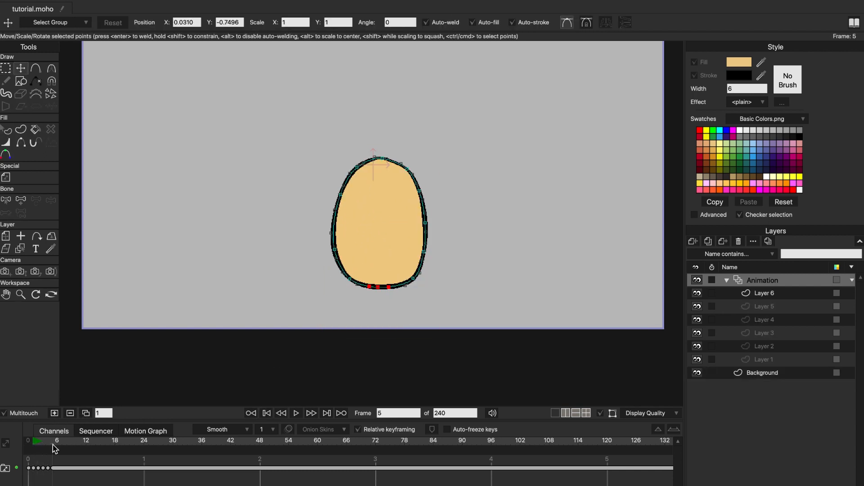
- Duplicate the drawing to frame 6 and shorten the ball by pulling its lower edge upward
click(86, 414)
drag(387, 223, 399, 293)
key(super+a)
drag(392, 360, 391, 342)
- Duplicate the drawing to frame 7, move the ball higher, and raise its lower edge
click(86, 414)
drag(392, 272, 392, 246)
drag(392, 304, 391, 269)
- Duplicate the drawing to frames 8 and 9, raising and shortening the ball slightly, and scrub through the motion
click(85, 414)
click(86, 413)
drag(409, 228, 411, 213)
drag(394, 255, 393, 243)
drag(70, 444, 37, 449)
key(g)
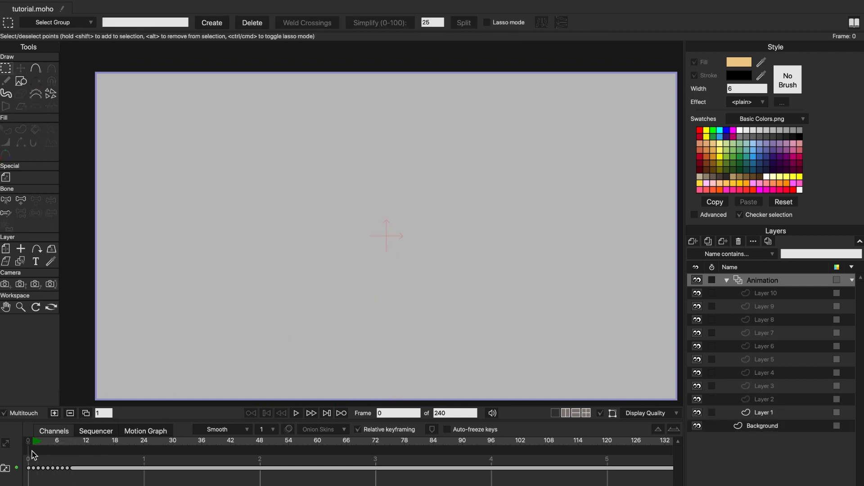
mouse_move(40, 455)
mouse_down()
mouse_move(68, 451)
mouse_move(39, 446)
mouse_move(54, 446)
mouse_up()
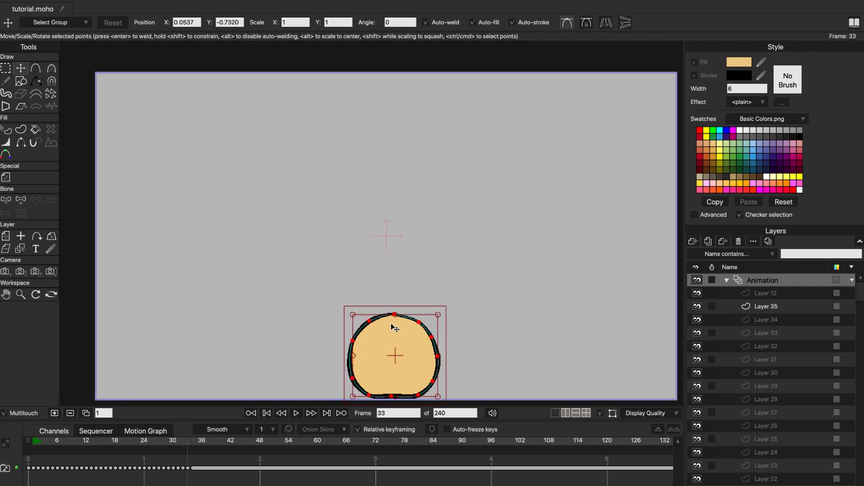
- Stretch the ball slightly taller on frame 33 and play the animation with its end frame set to 33
drag(395, 315, 395, 311)
double_click(441, 413)
text(33)
click(386, 413)
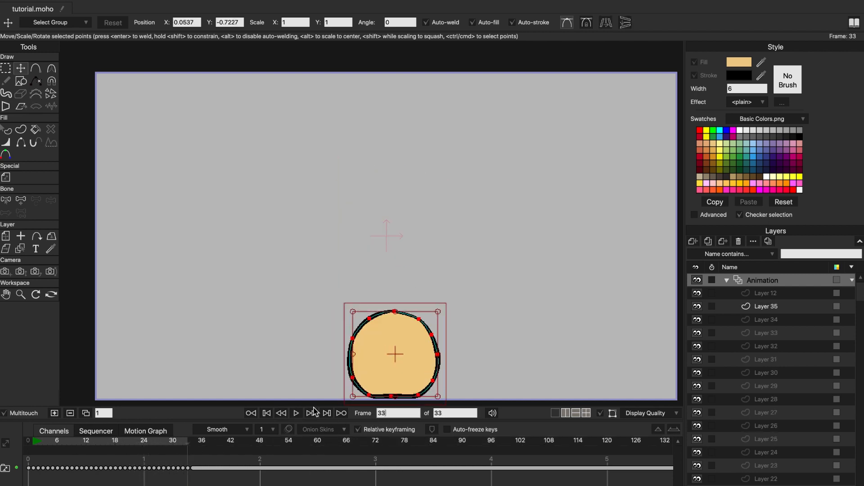
click(297, 414)
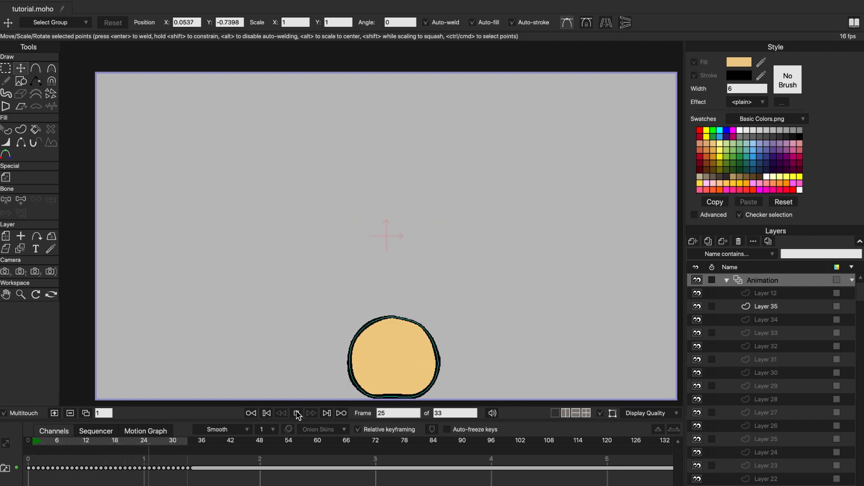
- Stop the playback and compare the ball's pose on frame 1 with the one on frame 33
click(298, 413)
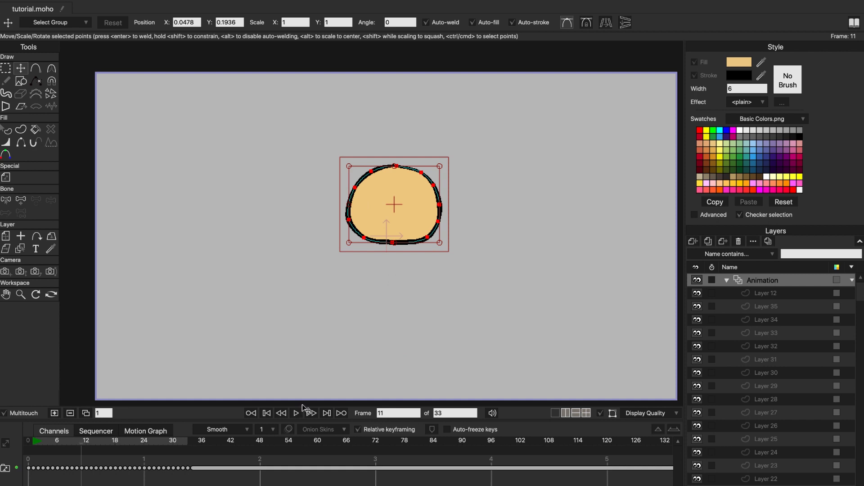
drag(83, 448, 35, 453)
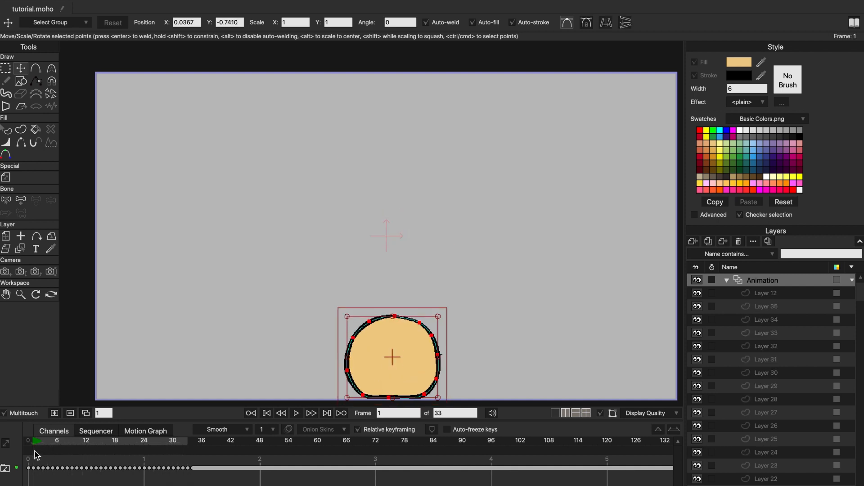
click(189, 469)
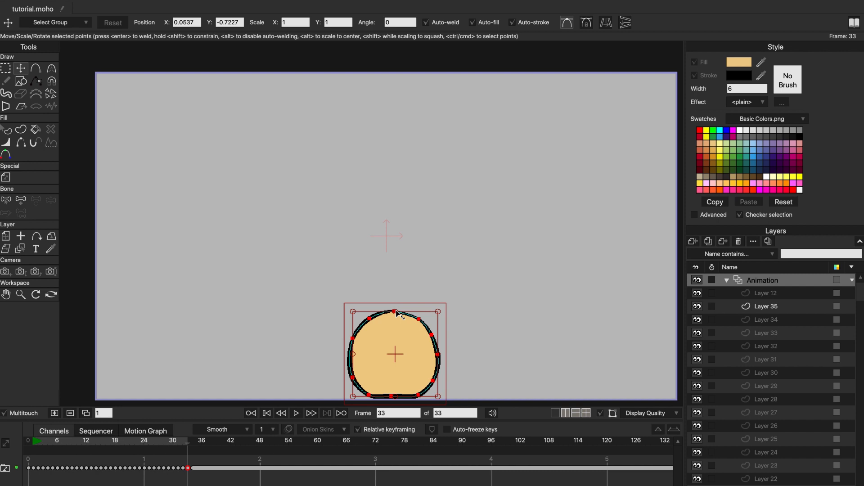
- Duplicate the ball drawing onto frames 34 to 38 and pull the ball upward
click(86, 414)
click(86, 415)
click(86, 414)
click(86, 414)
click(86, 413)
drag(391, 334, 392, 333)
drag(395, 333, 395, 274)
- Duplicate the drawing onto frames 39 to 43, raising the ball and stretching it taller
click(91, 414)
click(86, 413)
click(86, 414)
drag(393, 378, 393, 384)
click(86, 413)
drag(393, 325, 397, 263)
click(86, 414)
drag(395, 198, 395, 171)
- Scrub through the first bounce and the newly added frames to compare the ball's motion
mouse_move(236, 442)
mouse_down()
mouse_move(203, 444)
mouse_move(236, 443)
mouse_up()
drag(40, 448, 82, 450)
drag(190, 448, 238, 455)
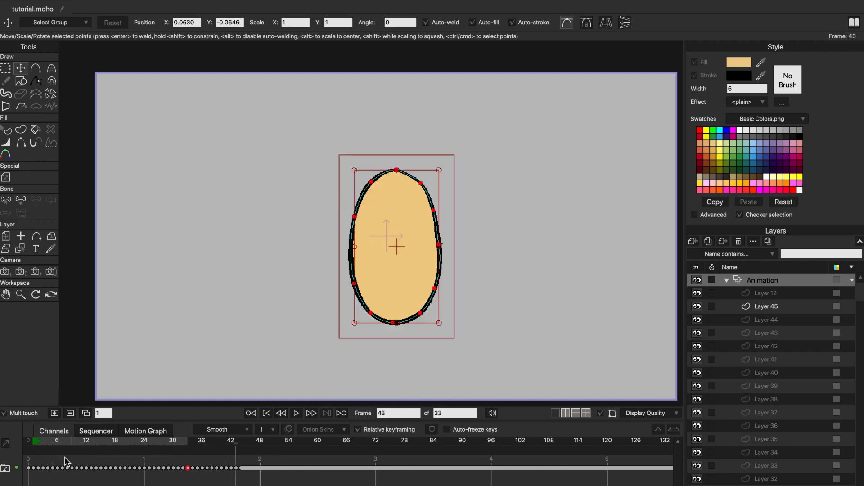
drag(36, 449, 97, 452)
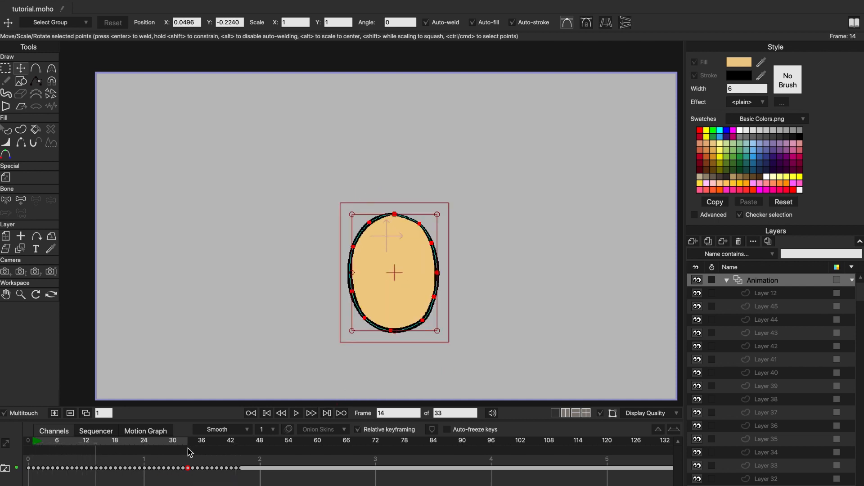
drag(189, 450, 225, 451)
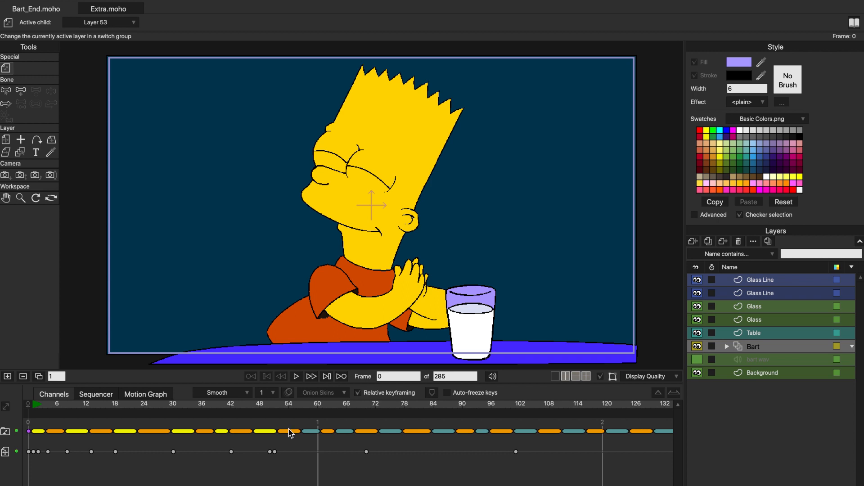
- In the Bart_End.moho project, look over the timeline and expand the Bart group to examine its frame layers
scroll(348, 444, right, 20)
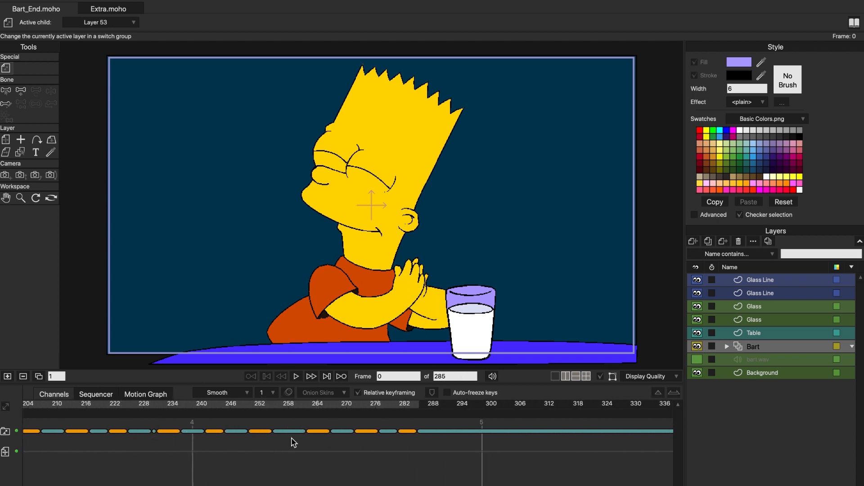
scroll(349, 443, left, 20)
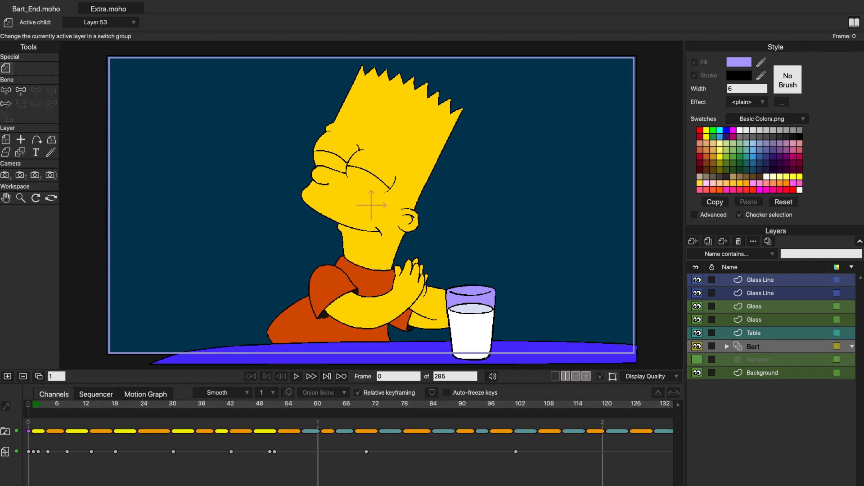
drag(445, 380, 429, 381)
click(727, 347)
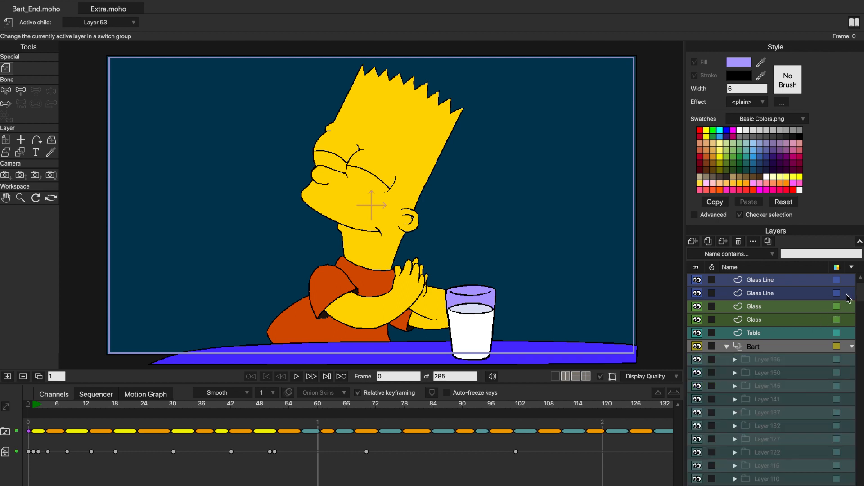
drag(862, 292, 856, 485)
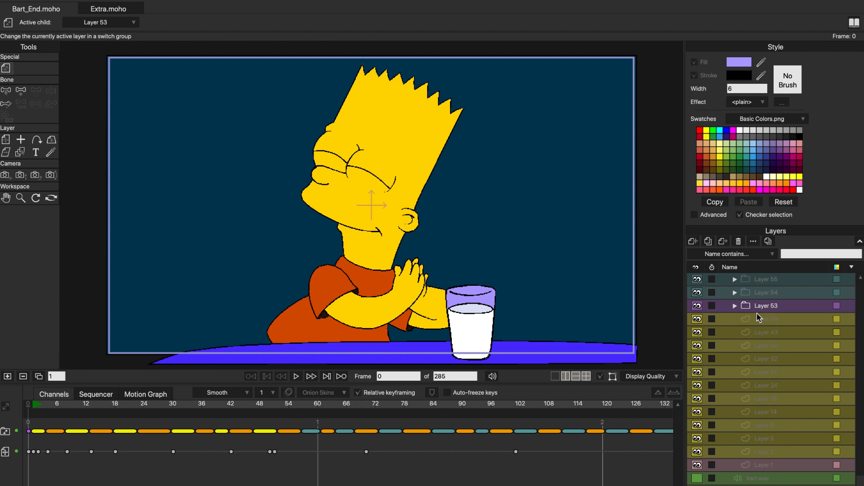
- Scrub the Bart animation to frame 52 and examine how the frame-by-frame drawings switch
drag(45, 411, 163, 405)
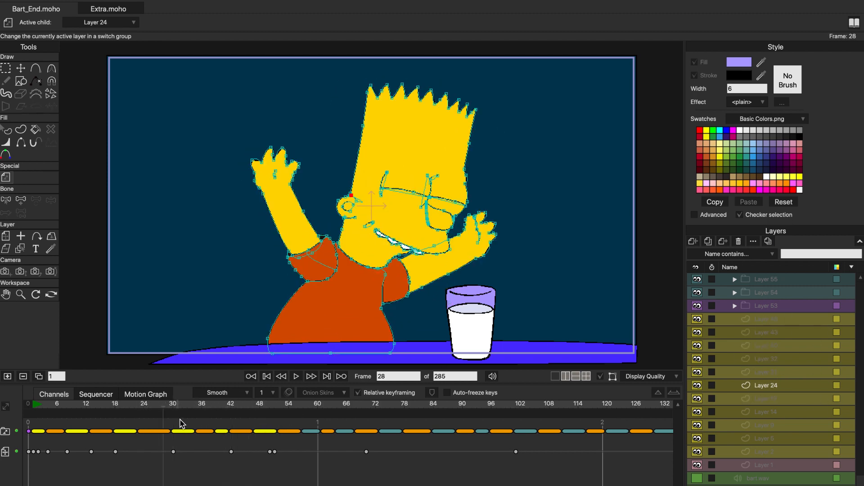
drag(168, 410, 280, 405)
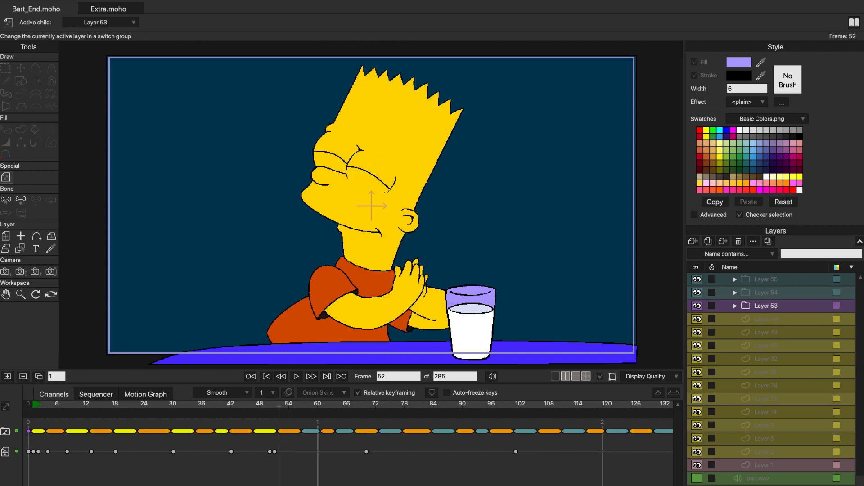
scroll(861, 404, up, 6)
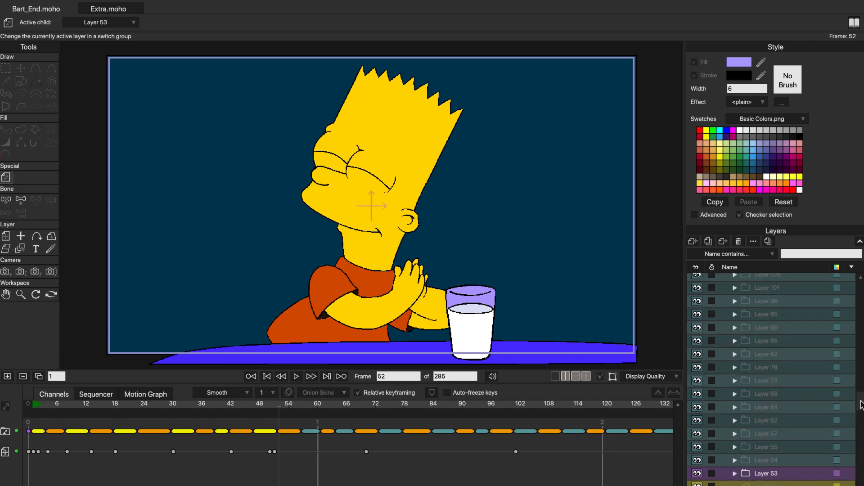
scroll(756, 420, down, 3)
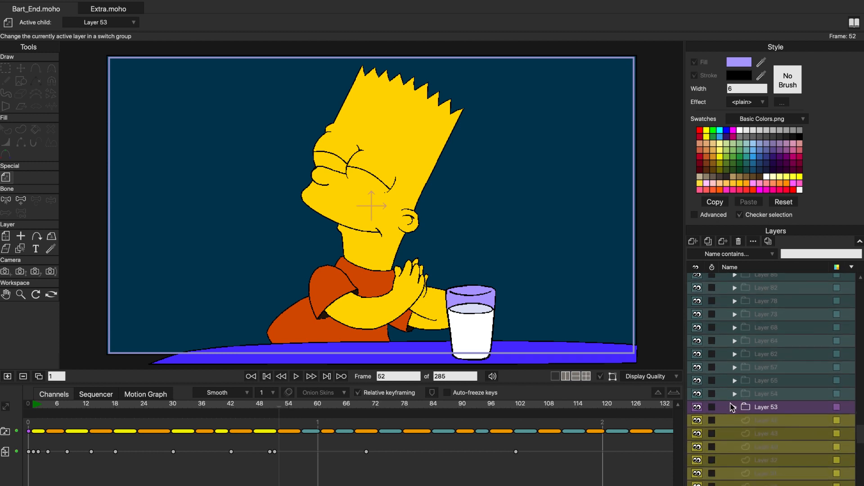
- Open the Layer 53 folder and inspect its arm, sleeve, Tshirt and Face layers one by one before collapsing it
click(735, 408)
drag(861, 409, 861, 423)
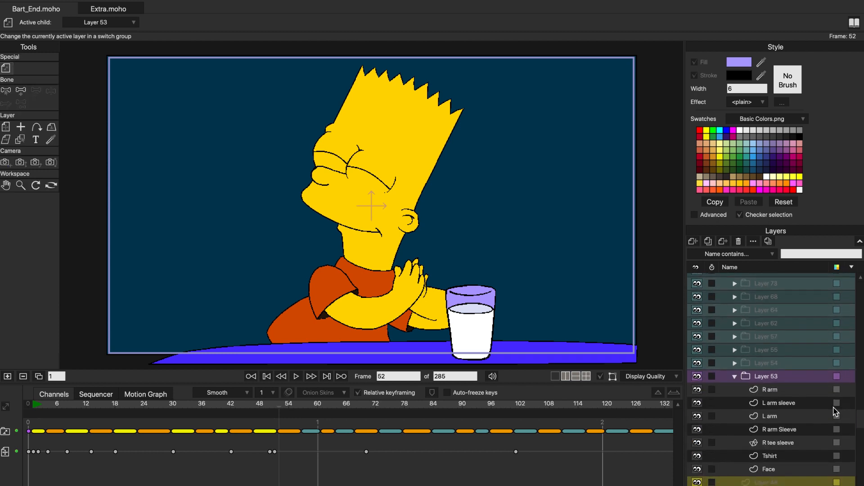
click(797, 394)
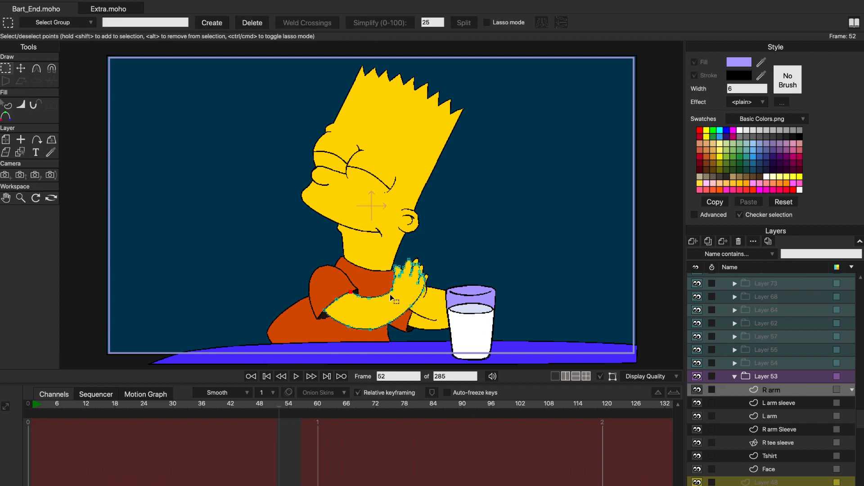
click(801, 421)
click(806, 430)
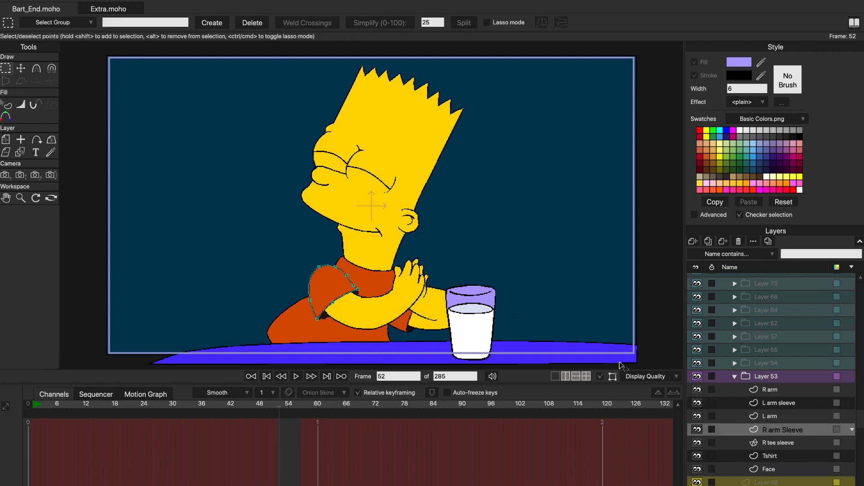
click(803, 444)
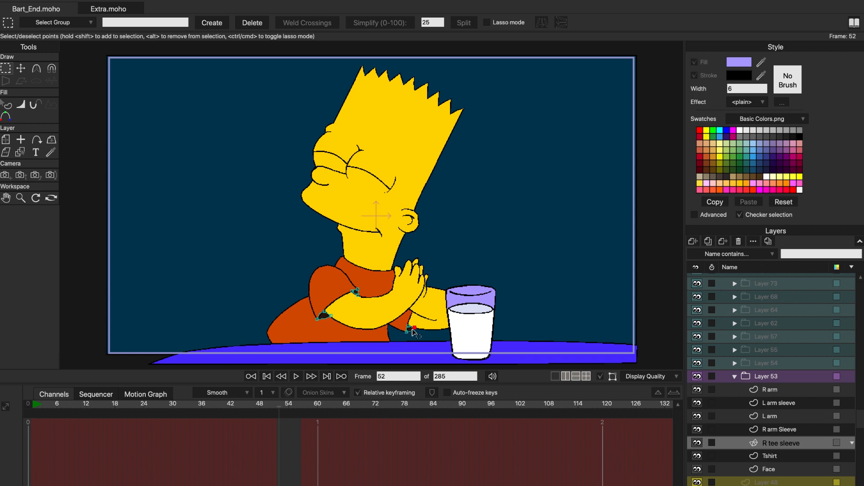
click(795, 457)
click(786, 470)
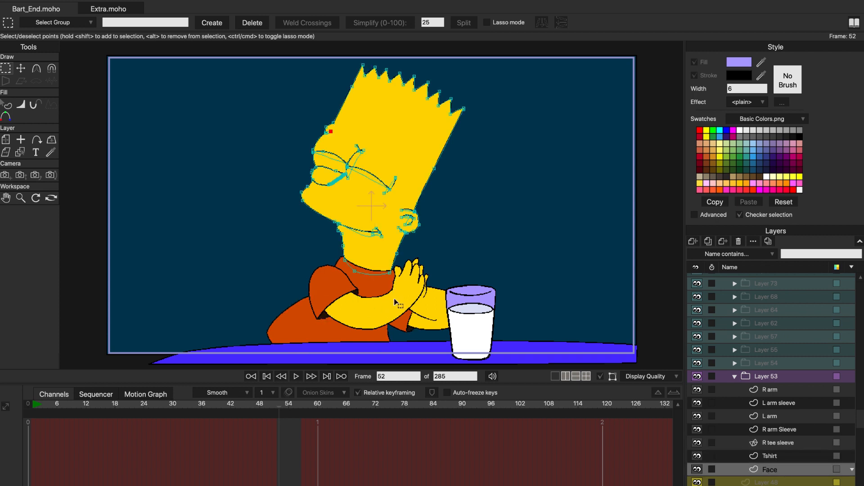
click(736, 378)
- Reselect the Bart group and scrub from frame 51 to frame 77 to compare single-layer and foldered drawings
click(778, 389)
scroll(787, 340, up, 10)
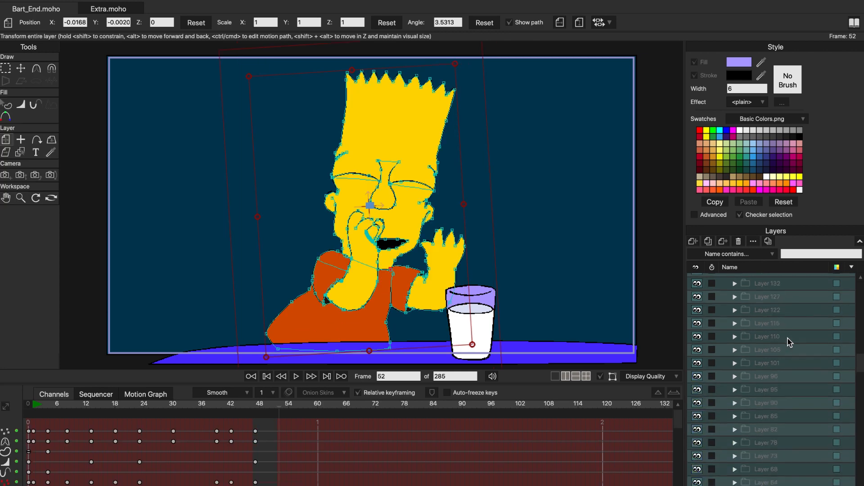
click(774, 345)
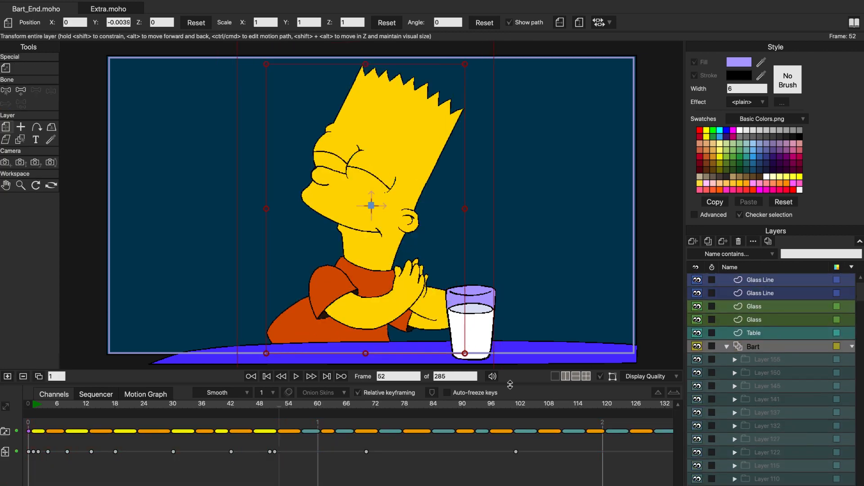
drag(279, 410, 276, 410)
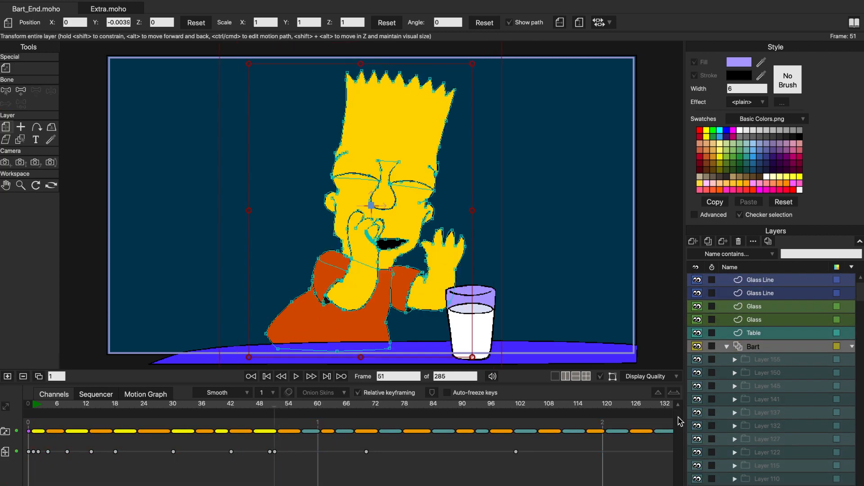
drag(861, 296, 862, 411)
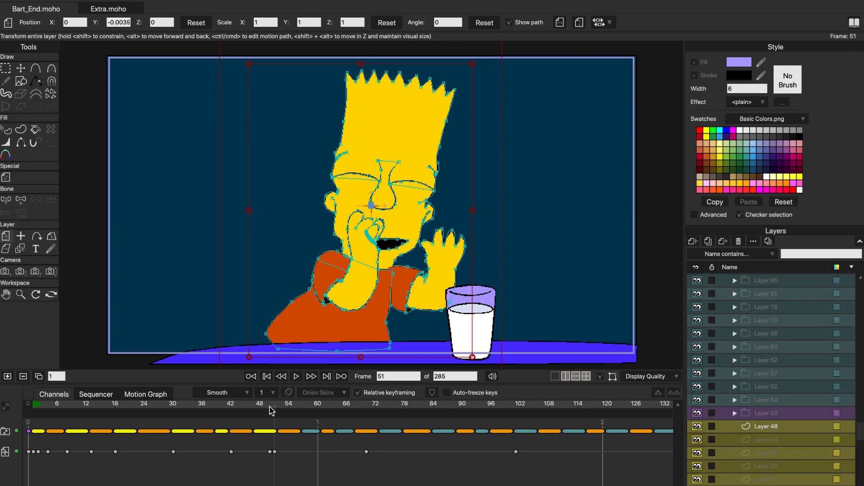
drag(271, 411, 618, 383)
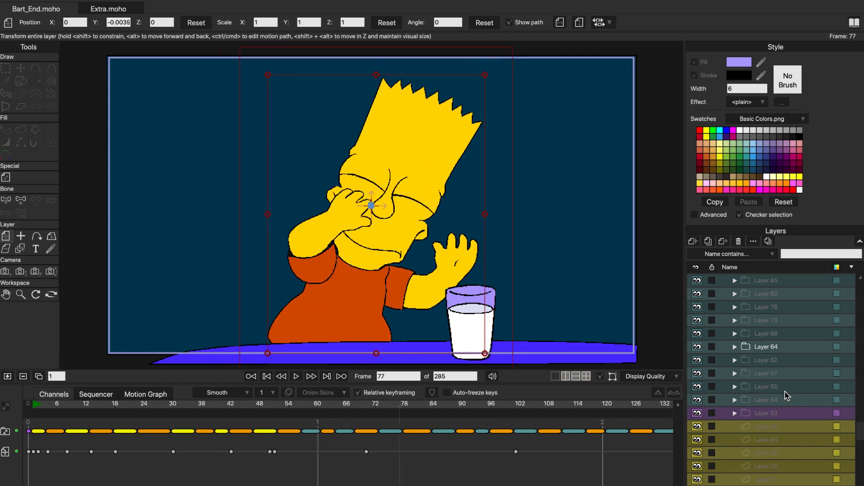
- Open the Layer 64 folder and collapse the Bart group
click(737, 349)
drag(860, 429, 851, 303)
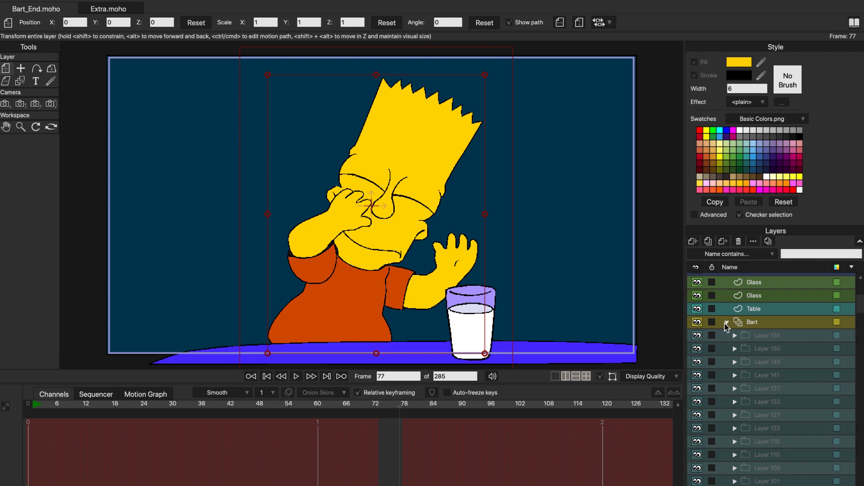
click(726, 323)
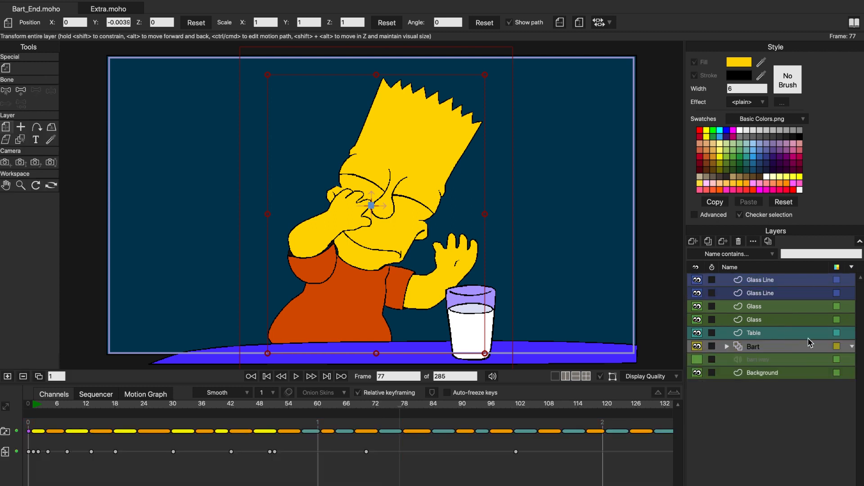
- Select the Table layer and hide both Glass layers and both Glass Line layers
click(774, 333)
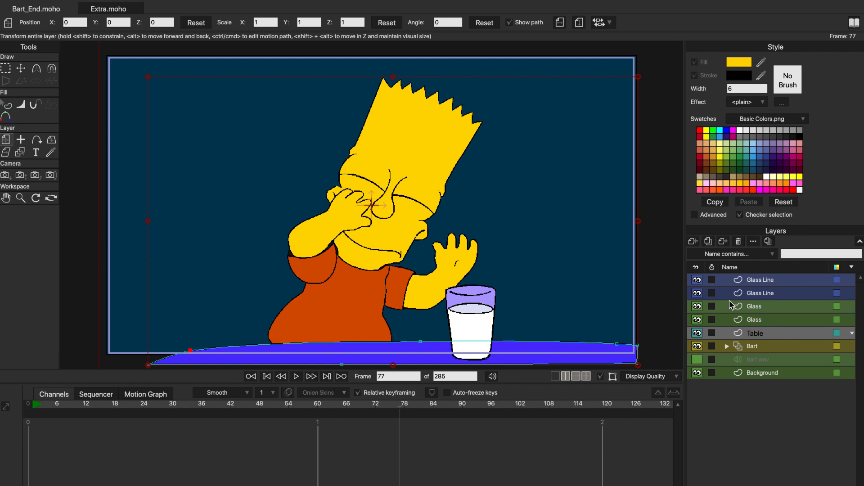
click(772, 345)
click(774, 333)
click(697, 307)
click(697, 320)
scroll(477, 320, up, 3)
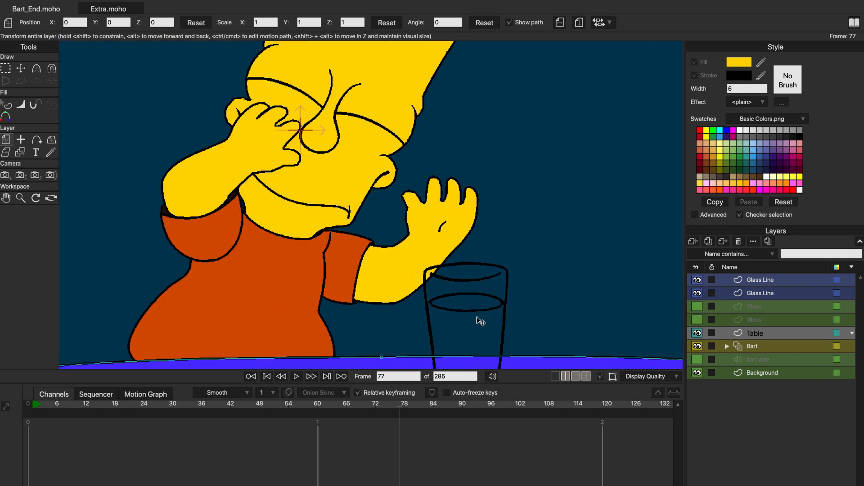
scroll(418, 219, up, 2)
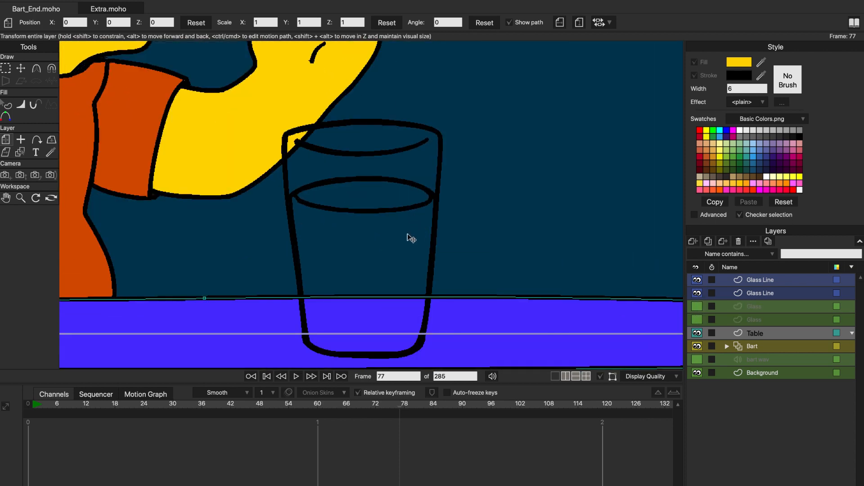
click(698, 282)
click(697, 293)
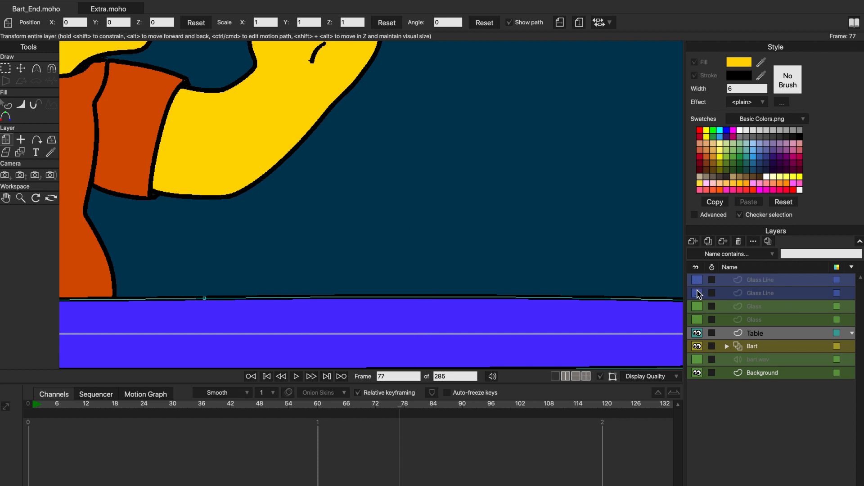
- Make both Glass layers and both Glass Line layers visible again
click(697, 307)
click(697, 320)
click(697, 293)
click(698, 290)
drag(697, 295, 697, 282)
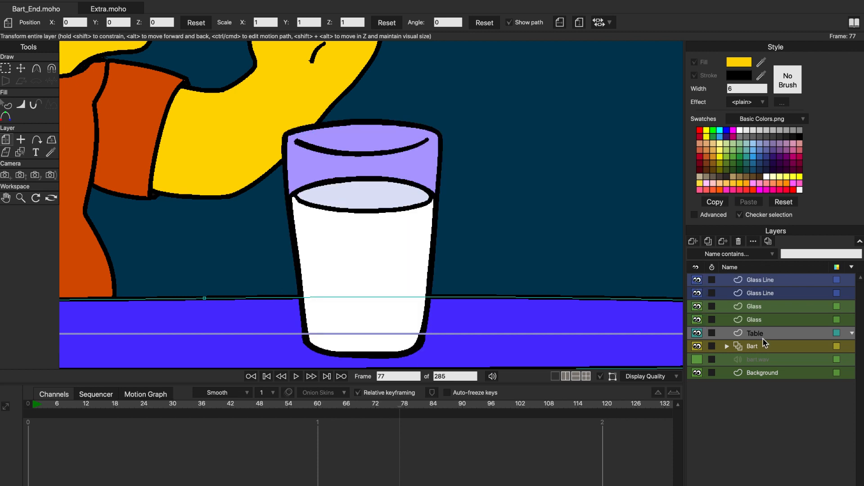
scroll(478, 264, down, 3)
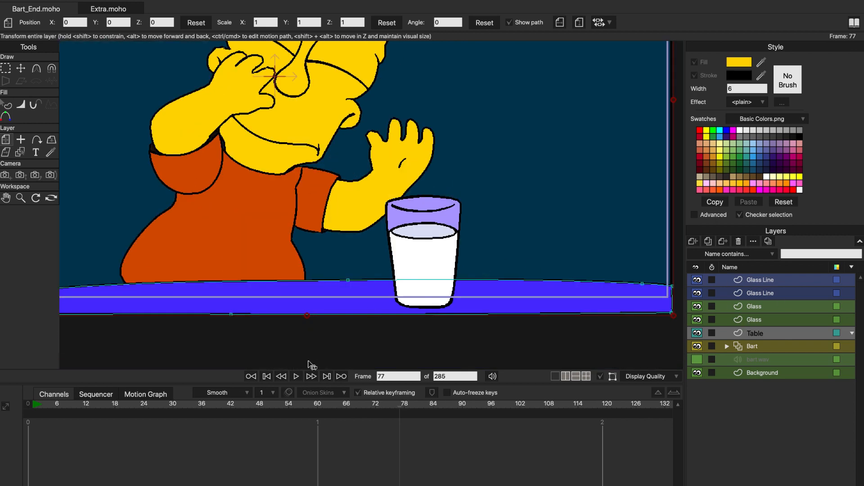
- Select the Bart group, go to frame 60, and render a preview of that frame
click(791, 347)
drag(231, 412, 319, 410)
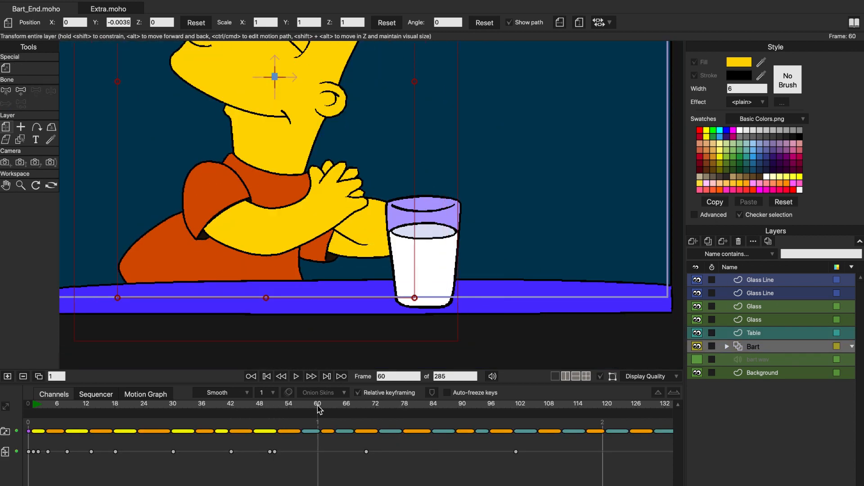
scroll(408, 256, up, 3)
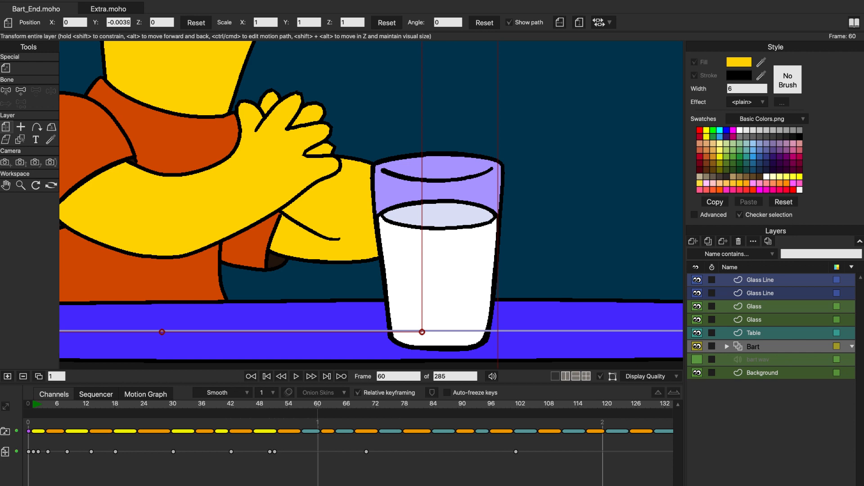
click(68, 1)
click(106, 254)
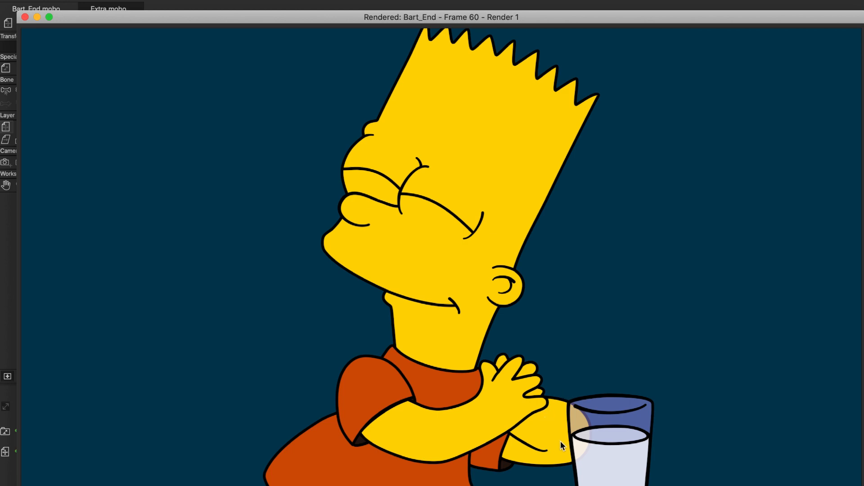
- Close the render preview, play the animation from frame 0, stop it and return to frame 0
click(25, 17)
scroll(302, 324, down, 5)
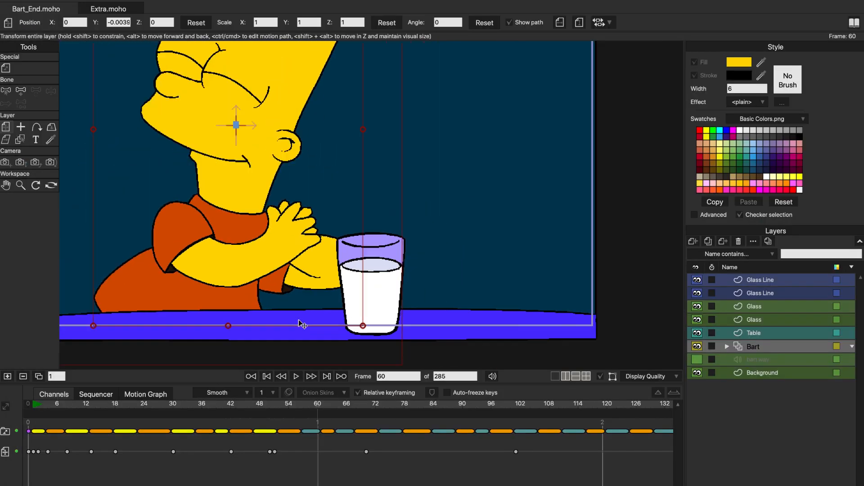
scroll(288, 256, down, 5)
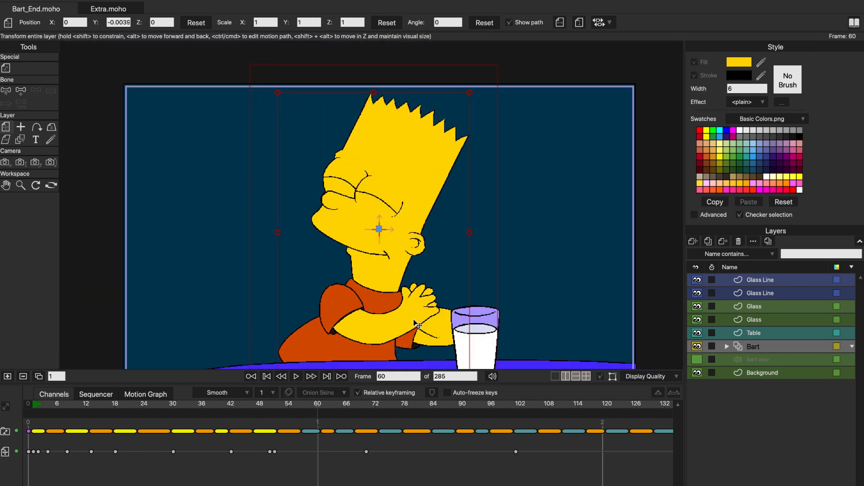
drag(68, 410, 27, 410)
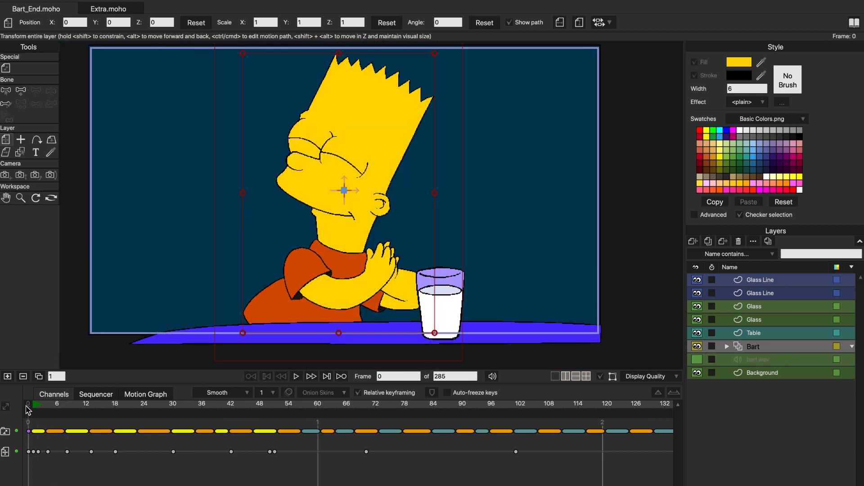
click(297, 376)
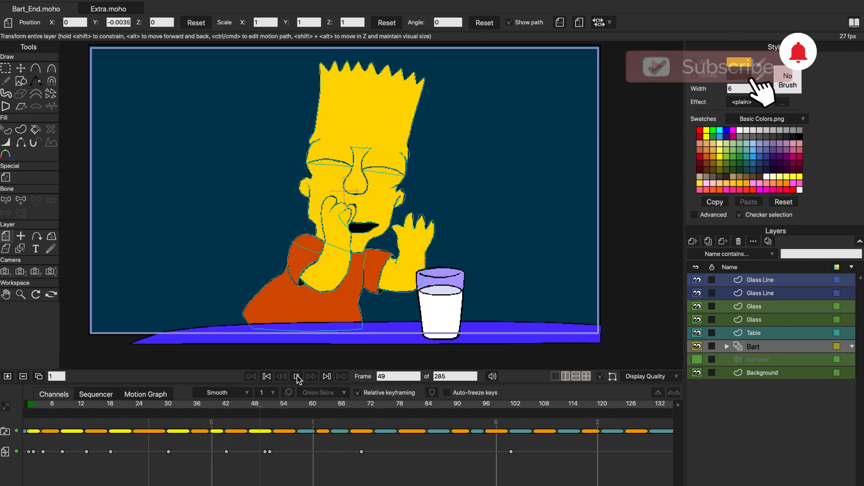
click(297, 378)
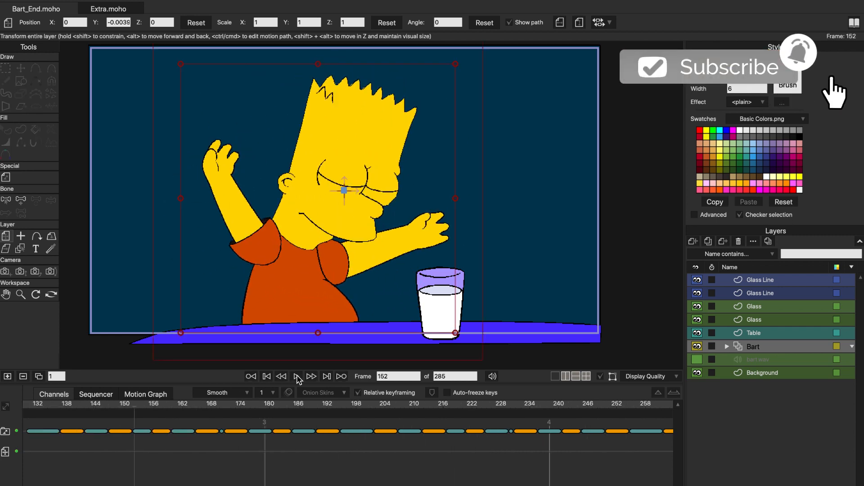
scroll(316, 444, left, 10)
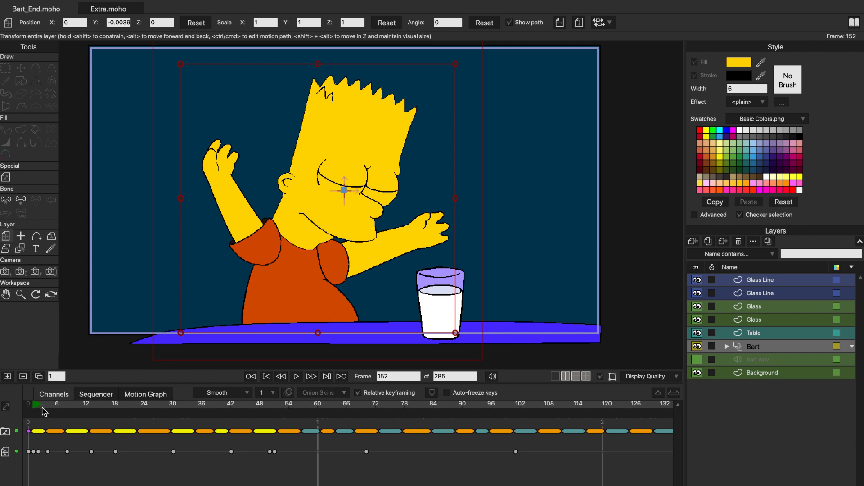
click(28, 412)
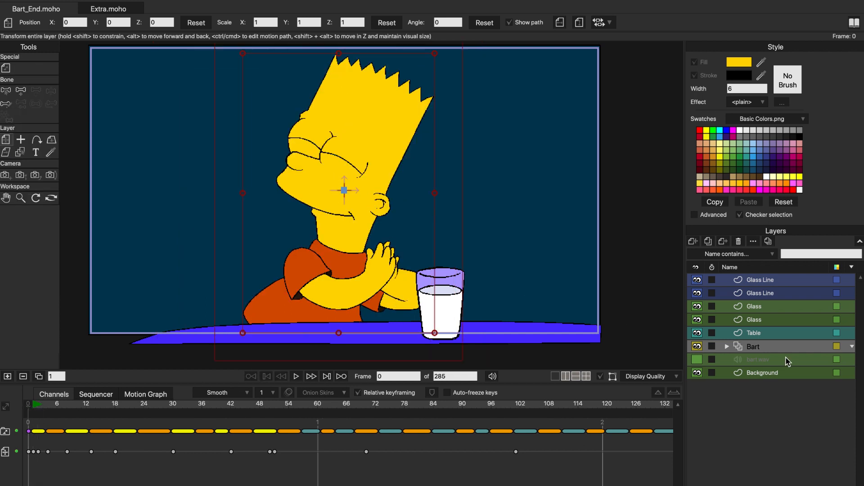
- Turn on the bart.wav audio layer and reselect the Bart group
click(808, 363)
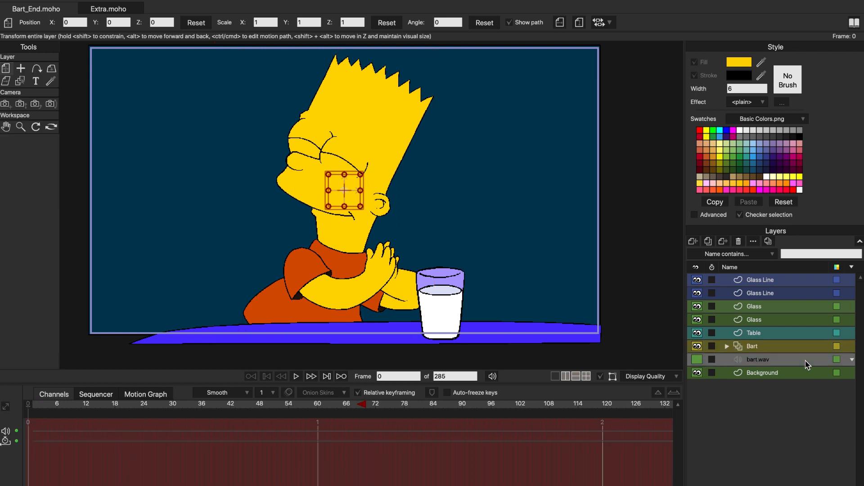
click(698, 360)
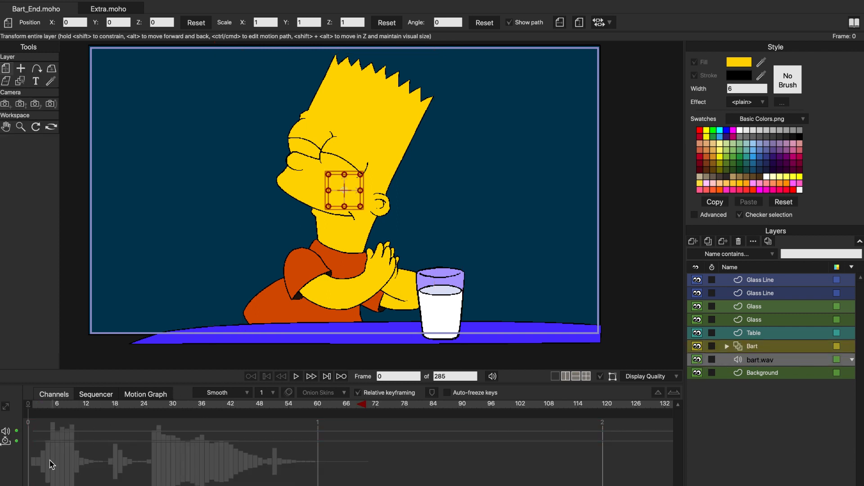
click(781, 346)
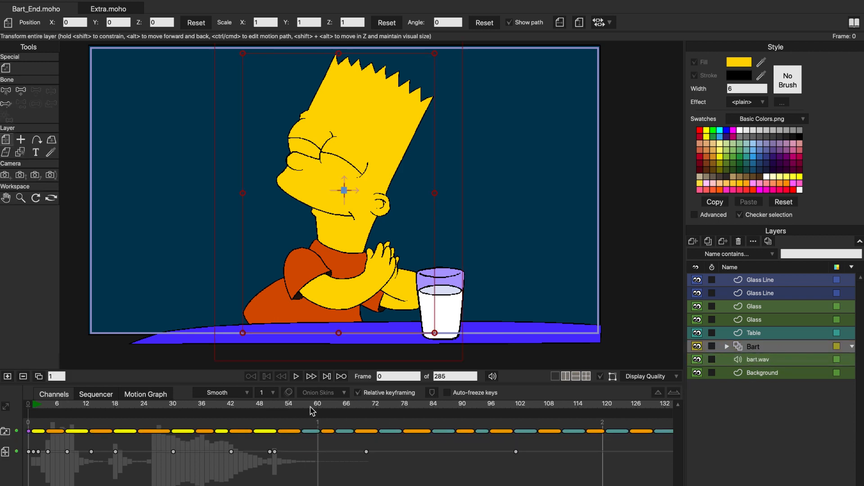
- Play the animation together with its audio track, stop it and rewind to the start
click(297, 377)
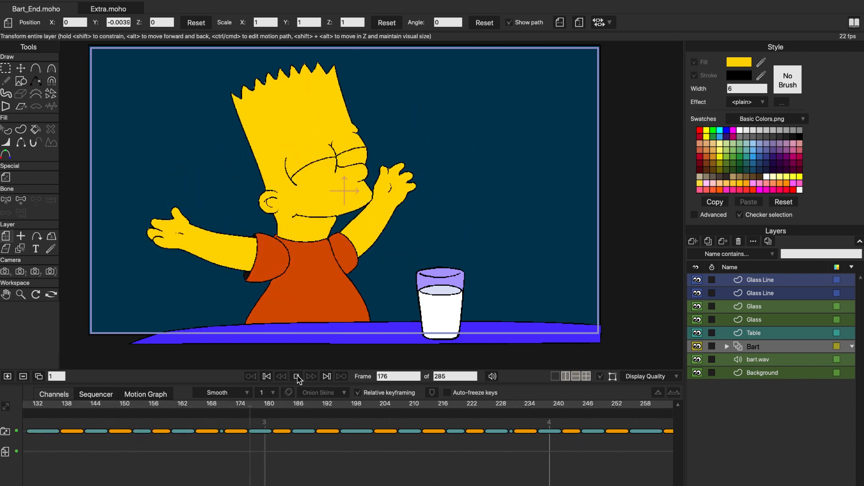
click(297, 377)
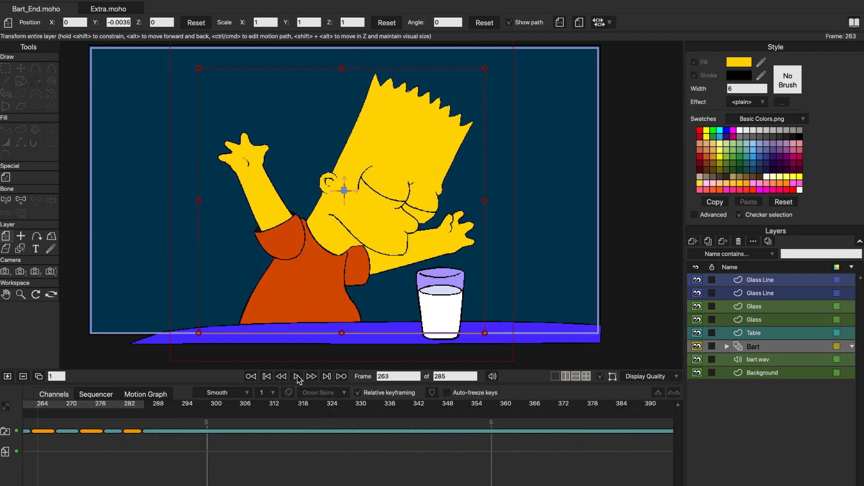
click(267, 377)
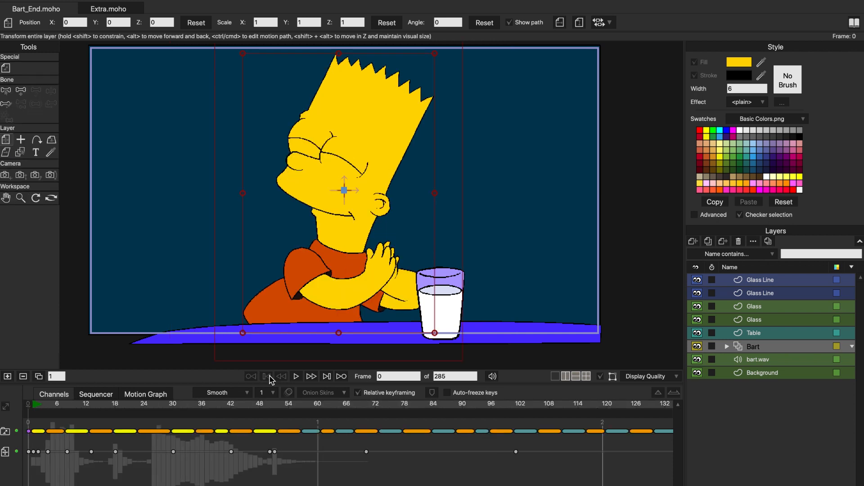
- Add an audio layer directly above the Background layer using bart.wav from the Bart_audio folder
click(760, 360)
click(763, 372)
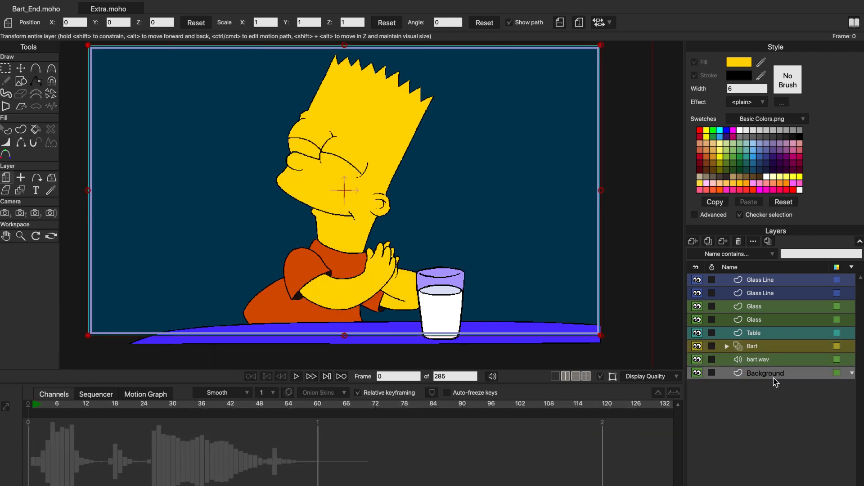
click(694, 241)
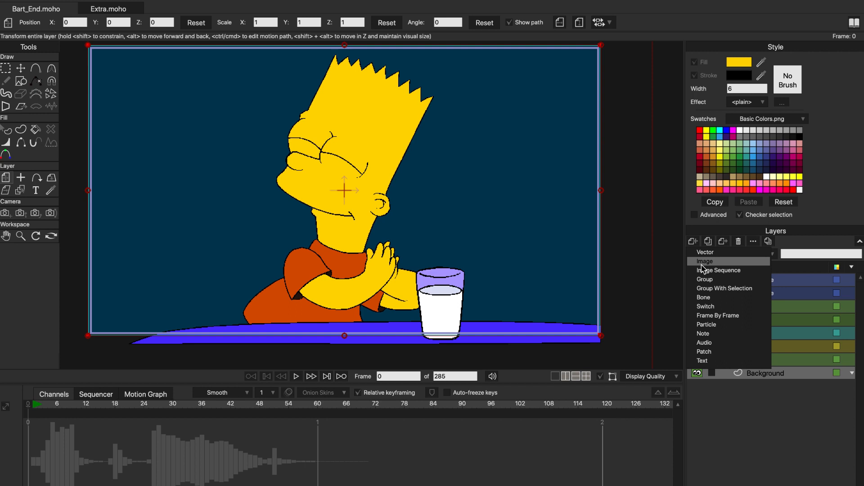
click(735, 347)
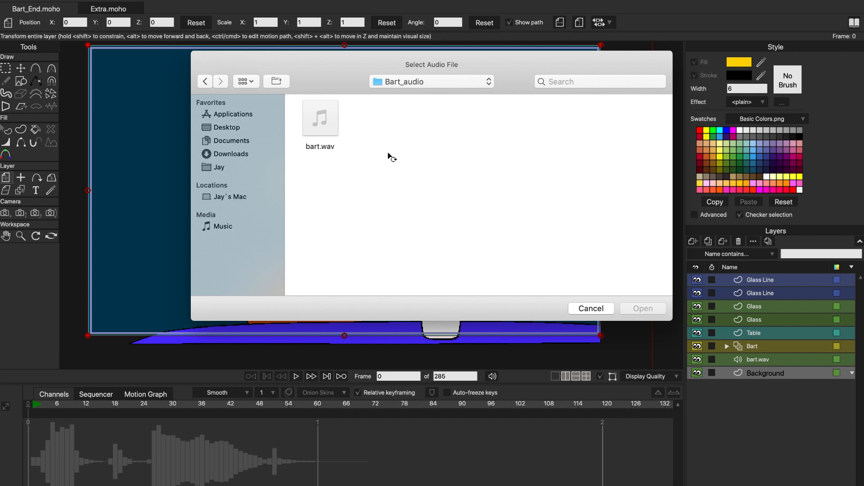
click(311, 144)
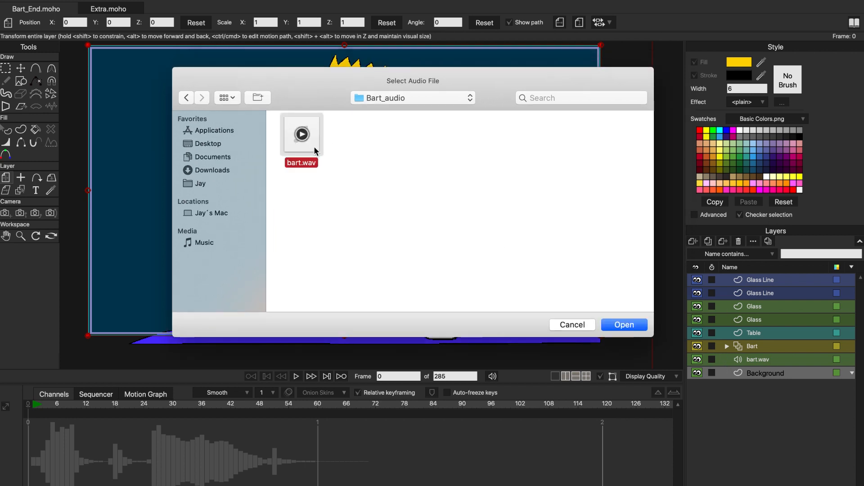
click(630, 326)
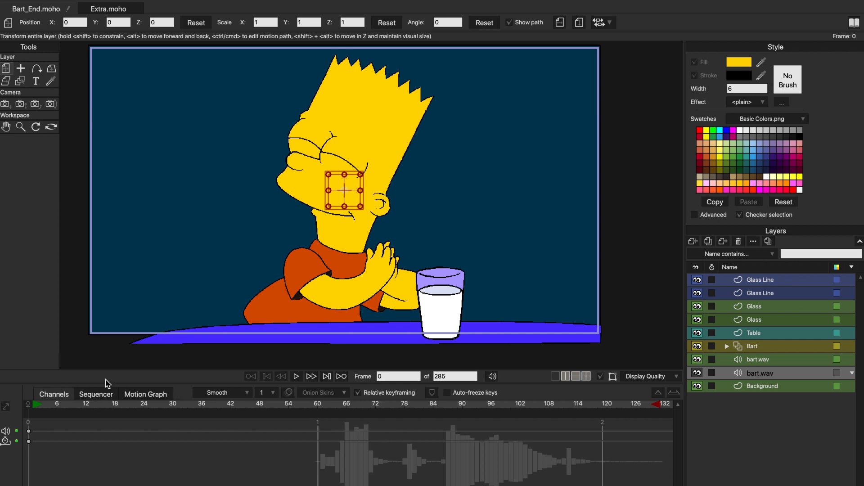
- Show the layers in the Sequencer and shift the newly added bart.wav clip to an earlier time
click(94, 395)
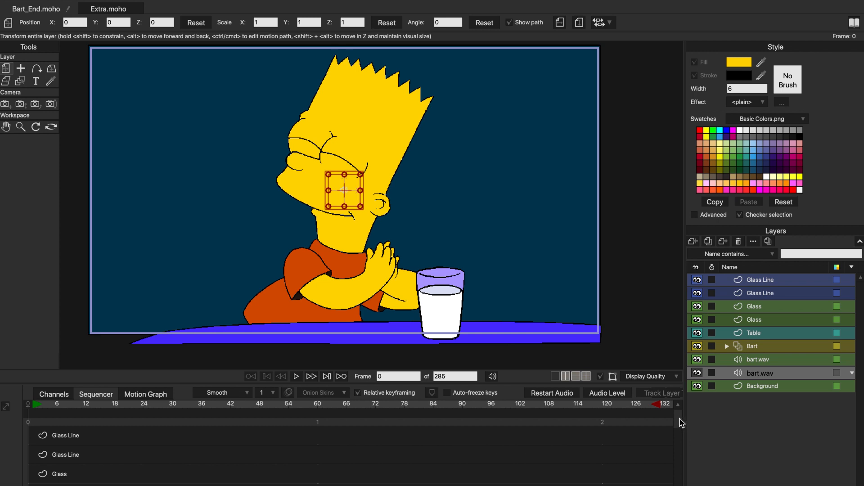
drag(682, 423, 682, 479)
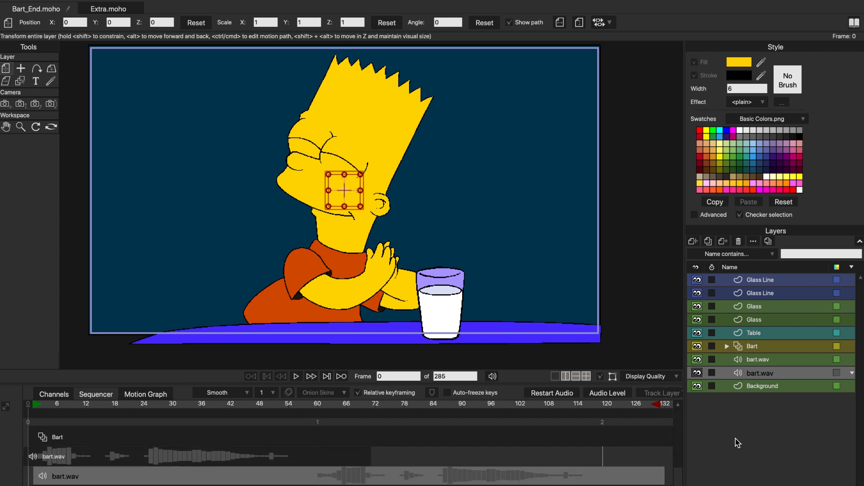
drag(681, 474, 681, 483)
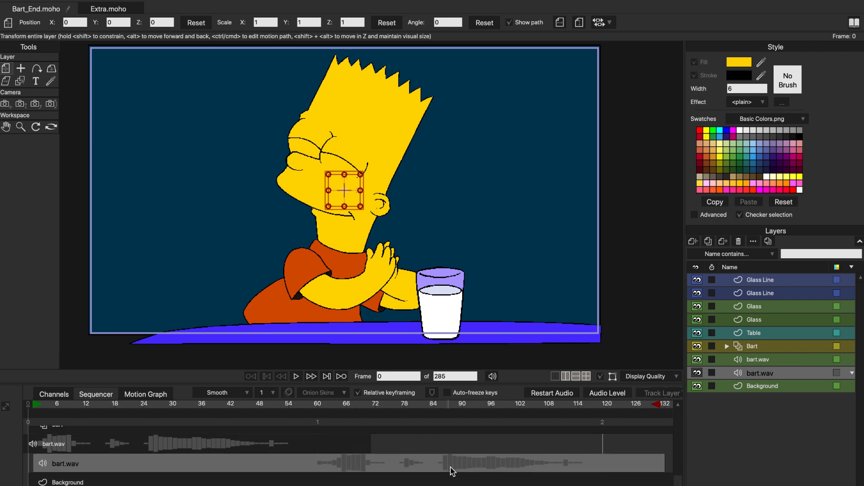
drag(457, 467, 355, 467)
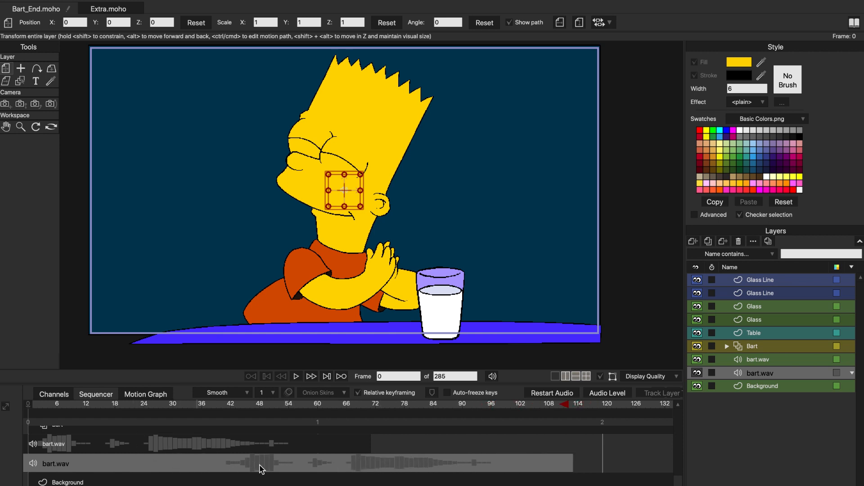
drag(280, 465, 311, 471)
- Add another bart.wav audio layer, then offset its clip to start at about frame 16 and shift the previously added clip to end at about frame 102
click(693, 241)
click(713, 350)
double_click(333, 128)
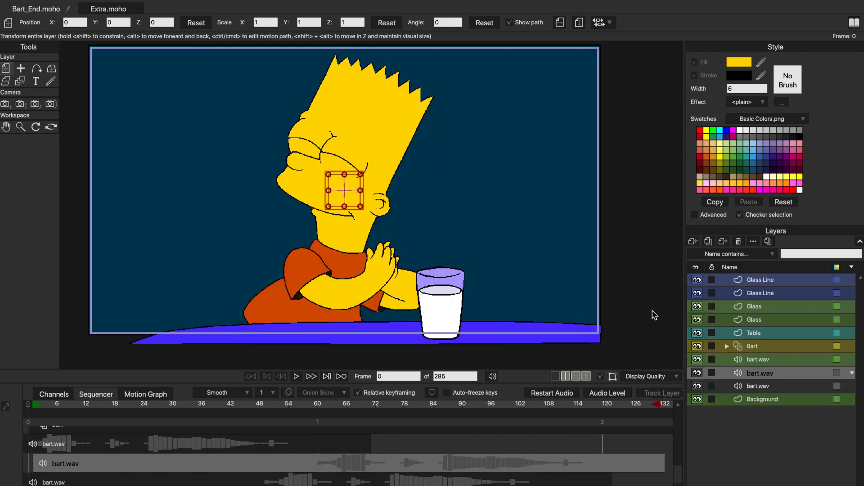
drag(410, 465, 468, 465)
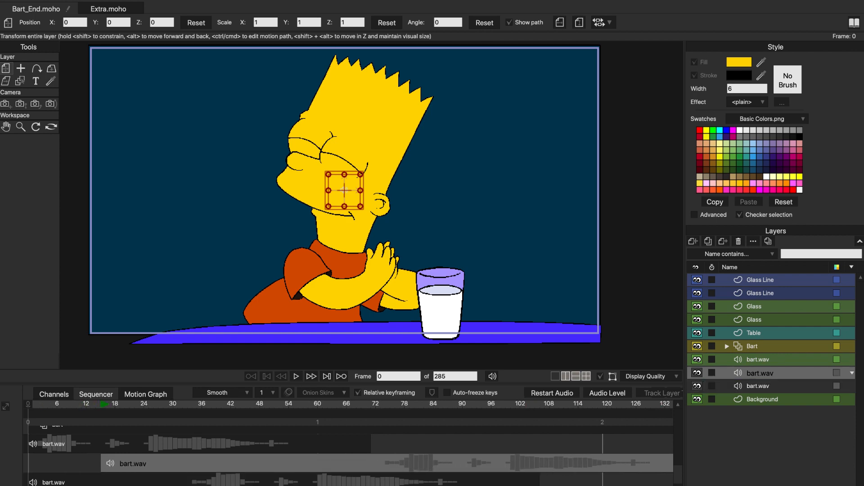
click(300, 485)
- Play the overlapping audio clips from frame 0, stop, and look at the playback sound control
drag(158, 407, 24, 405)
click(296, 377)
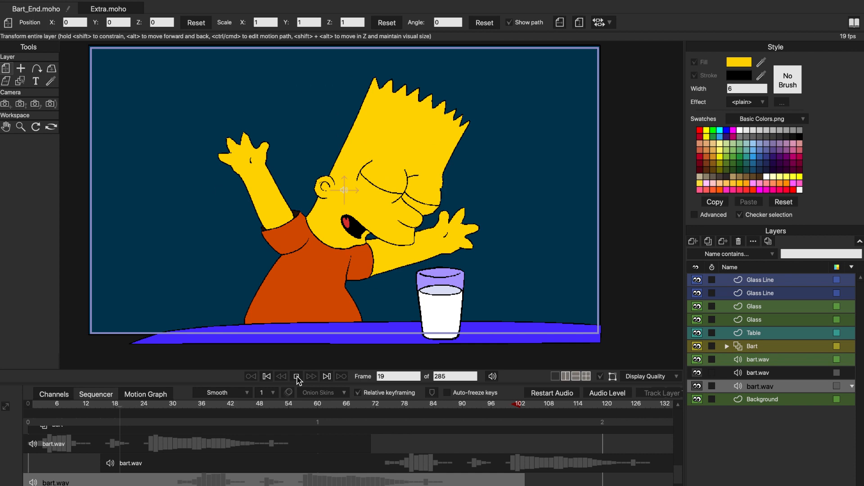
click(296, 377)
scroll(214, 460, left, 12)
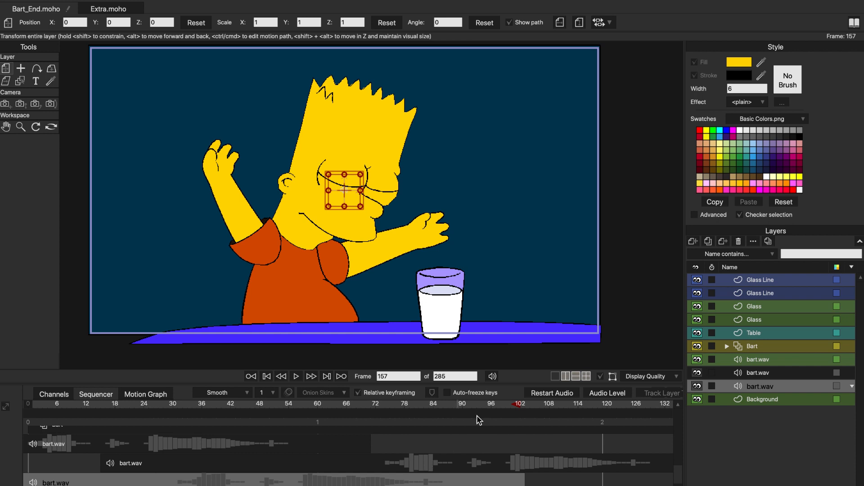
click(493, 379)
click(493, 377)
- Select each of the three bart.wav layers in turn to see which Sequencer clip belongs to it
click(767, 361)
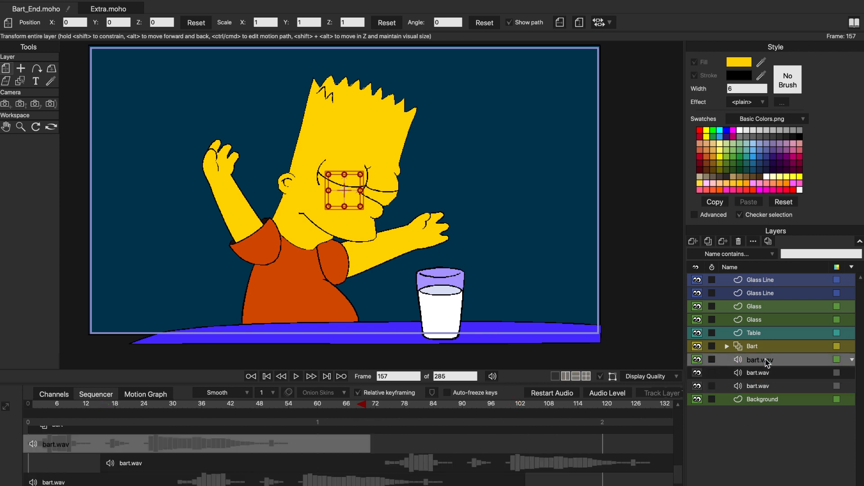
click(770, 373)
click(772, 388)
click(770, 374)
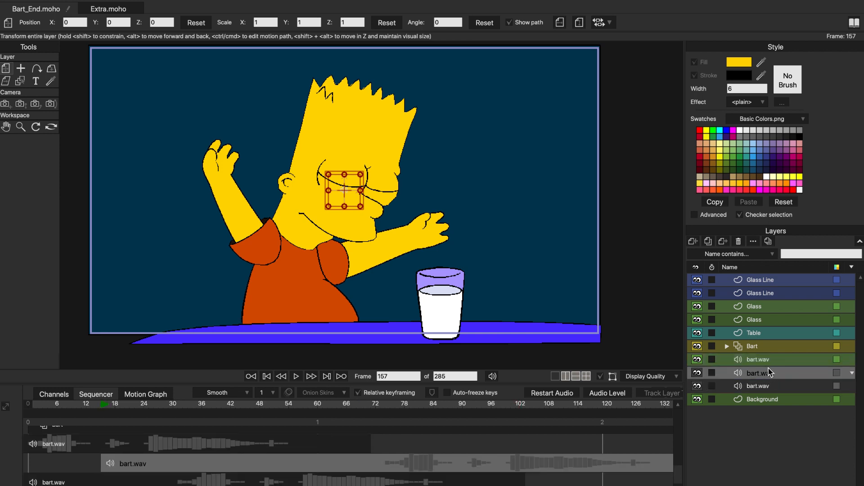
click(769, 365)
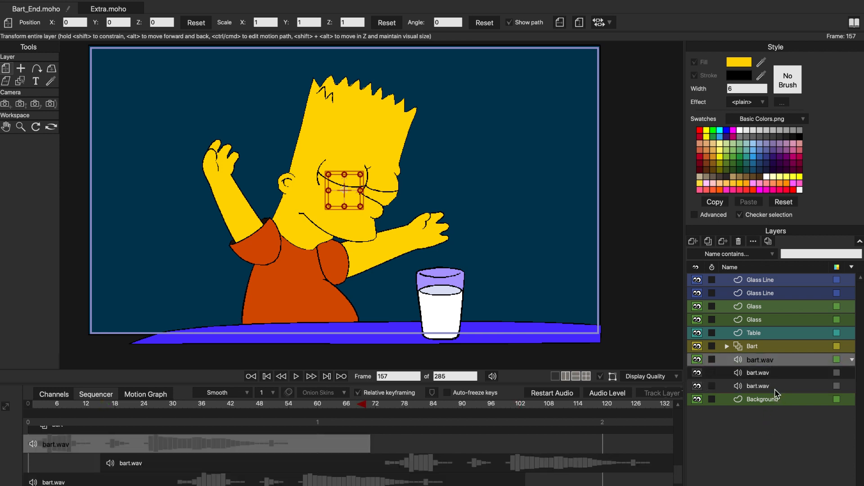
- Rename the middle bart.wav layer to bart_audio2.wav
double_click(756, 373)
text(bart_audio2.wav)
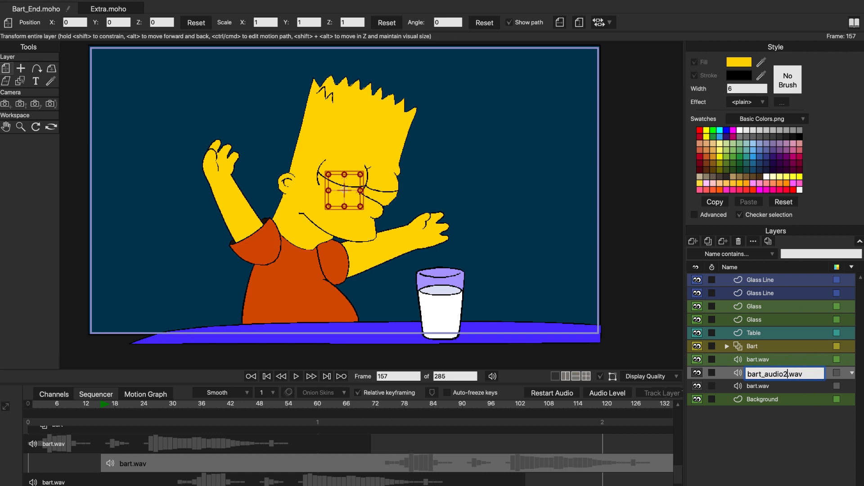
key(Return)
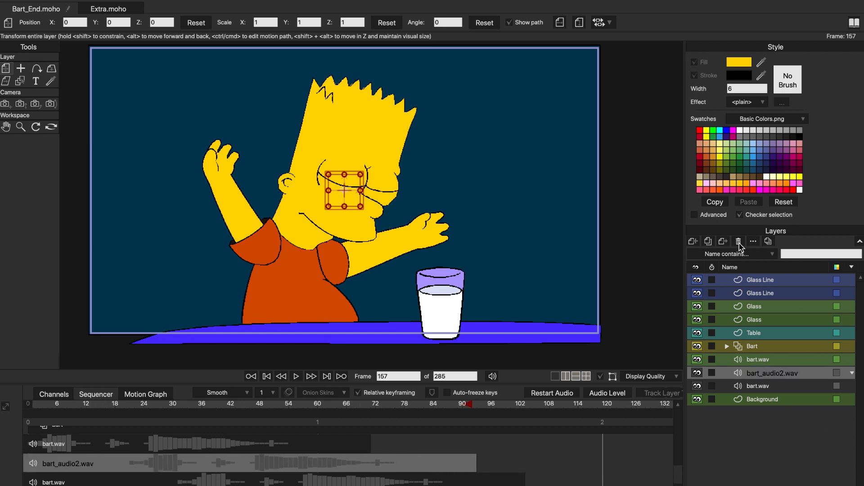
- Give the bart_audio2.wav layer the Blue colour label
right_click(812, 376)
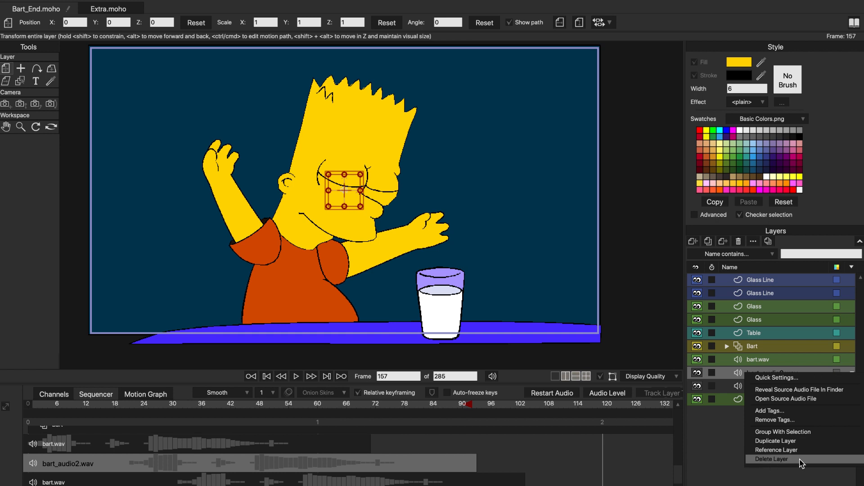
click(728, 463)
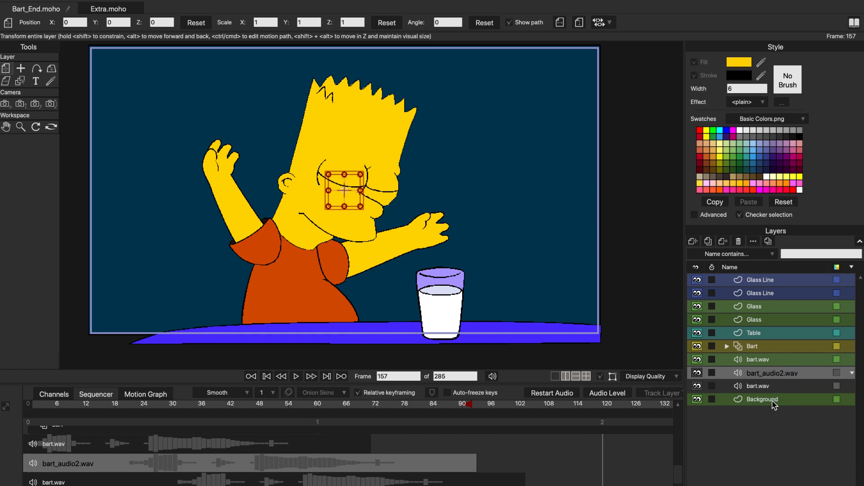
click(837, 374)
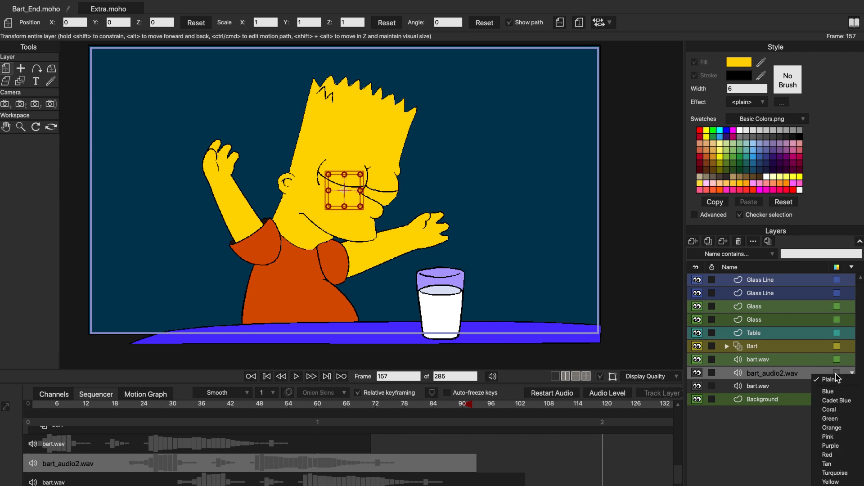
click(829, 392)
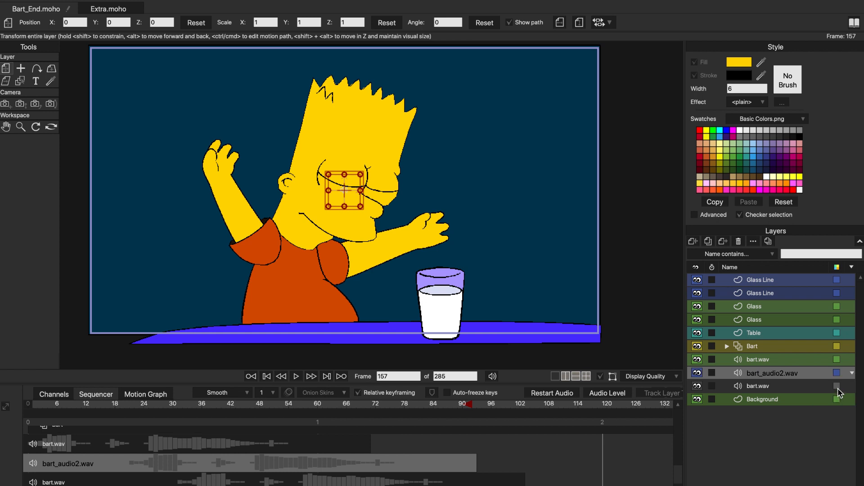
- Give the lowest bart.wav audio layer the Pink colour label
click(825, 387)
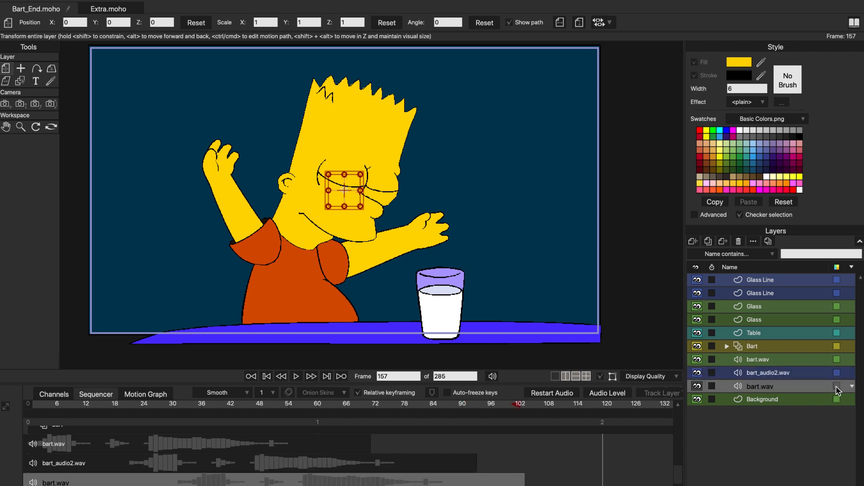
click(836, 386)
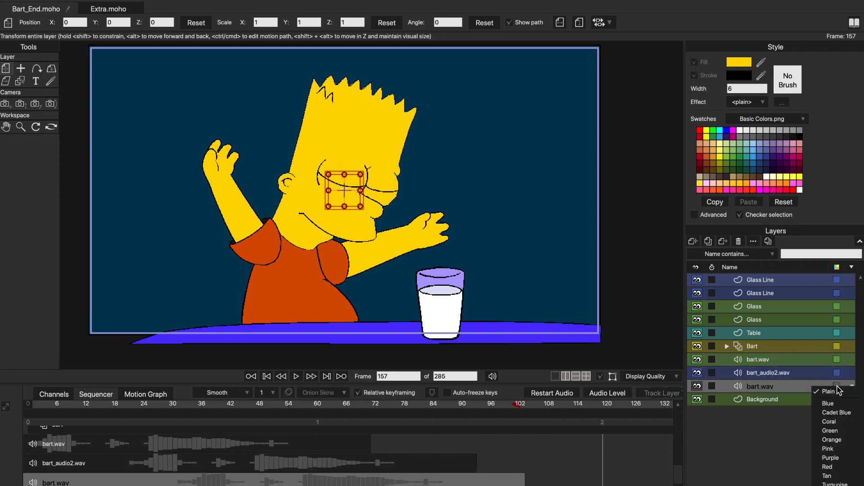
click(830, 449)
- Delete the bart_audio2.wav layer and the bart.wav layer below it, keeping only the first bart.wav
click(802, 376)
click(800, 398)
click(795, 372)
shift+click(794, 386)
click(740, 242)
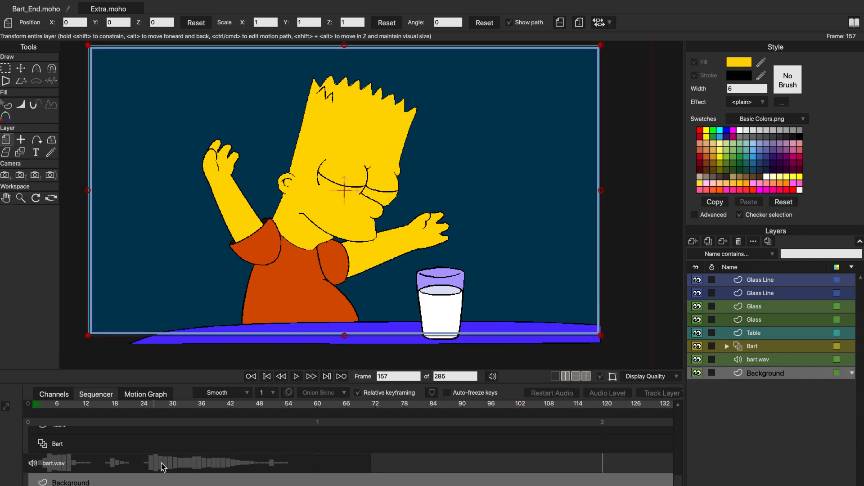
- Show the Bart layer's keyframe channels over the waveform, play from frame 0, stop, and look at the playback sound control
click(54, 395)
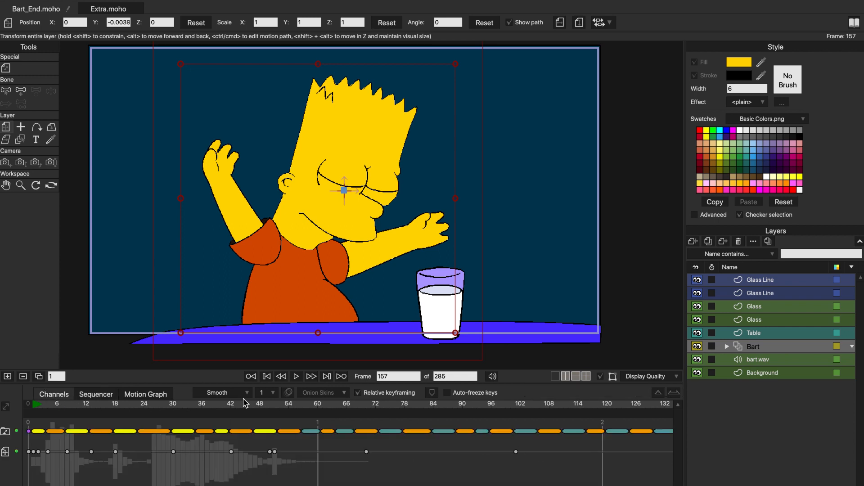
drag(276, 410, 29, 402)
click(297, 377)
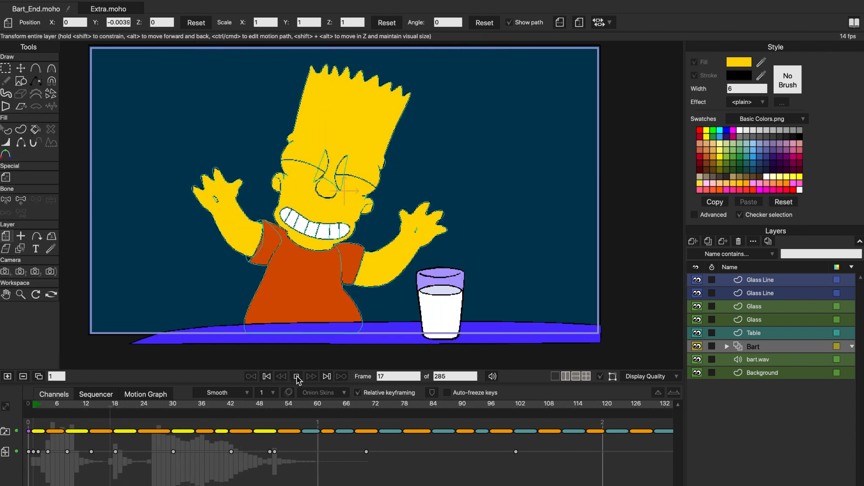
click(296, 377)
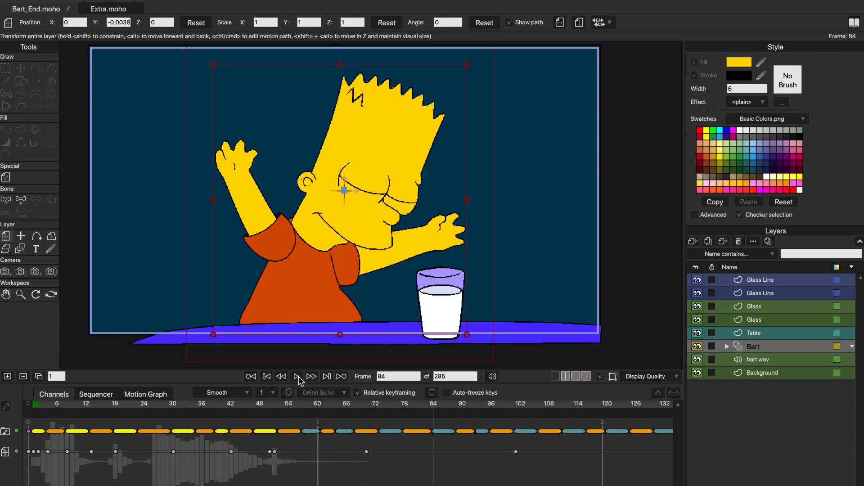
click(493, 377)
click(298, 377)
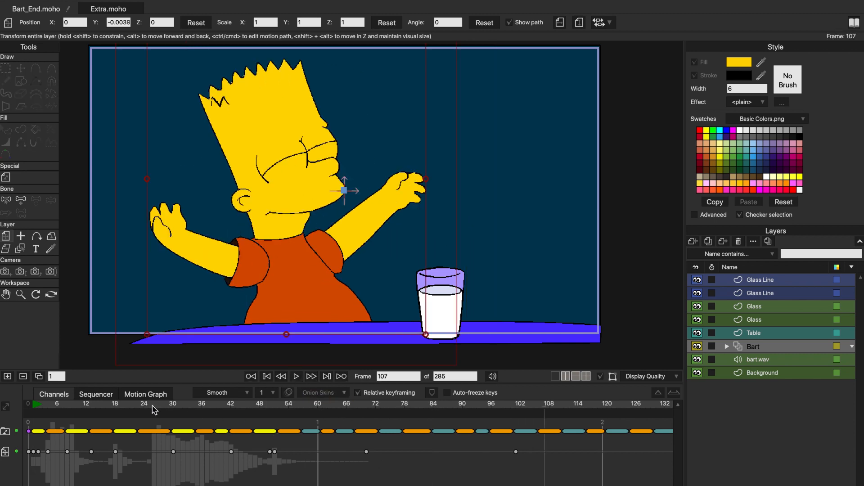
- Scrub back and forth between about frames 7 and 26 to compare Bart's mouth shapes with the audio waveform
drag(50, 405, 62, 405)
scroll(371, 258, up, 5)
scroll(374, 272, up, 3)
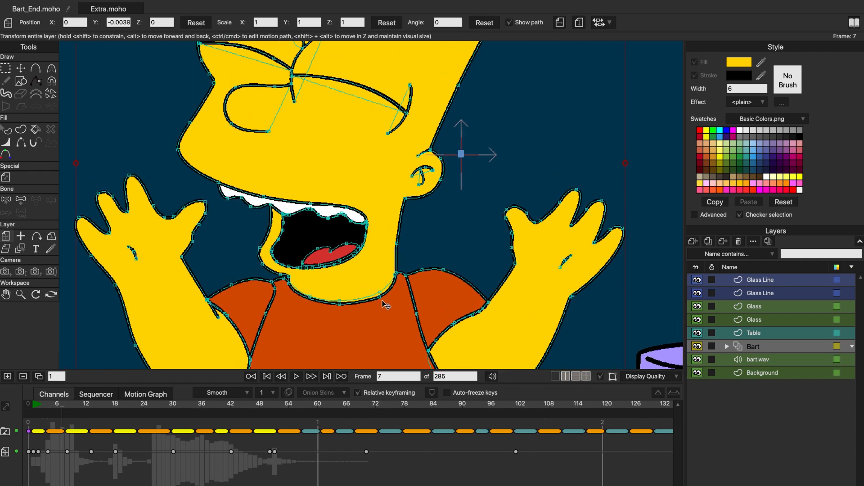
drag(65, 410, 139, 413)
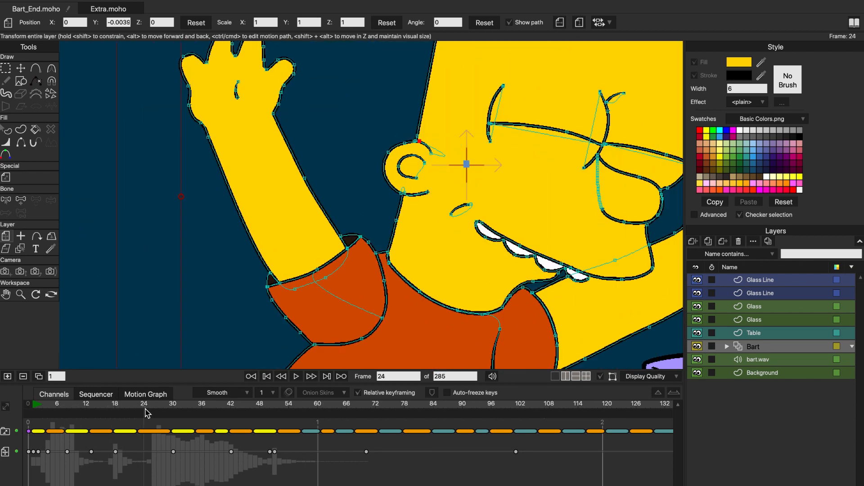
click(140, 411)
drag(130, 410, 71, 409)
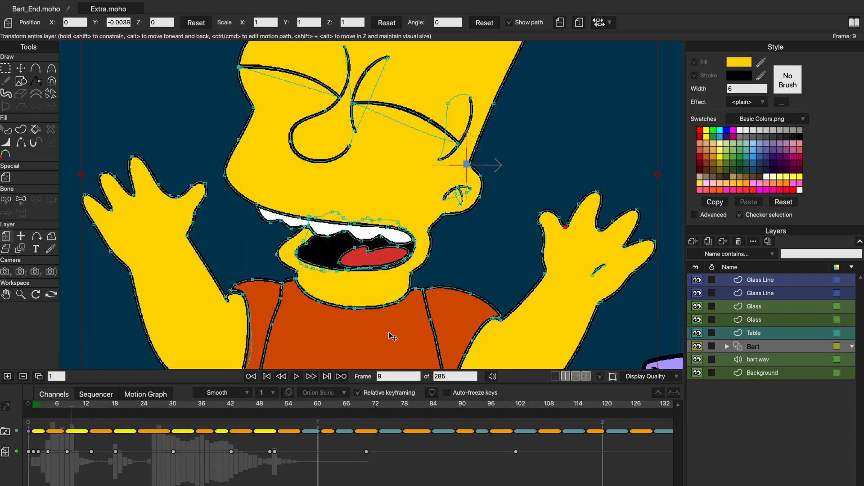
click(153, 409)
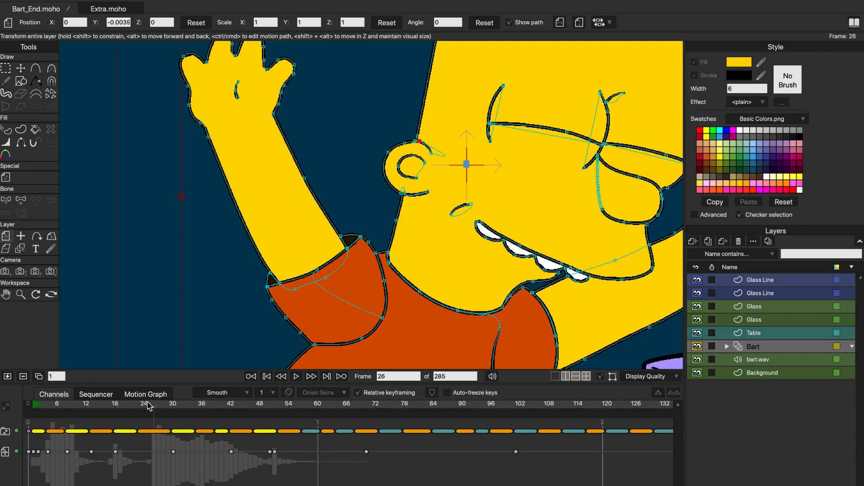
- Scrub on to frames 53 to 55 and examine Bart's mouth pose where the audio ends
drag(156, 407, 285, 412)
scroll(317, 302, down, 3)
scroll(317, 301, up, 3)
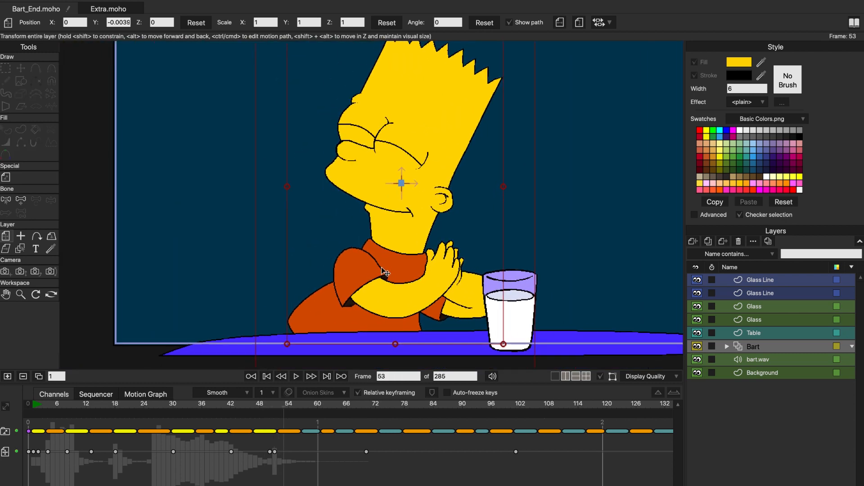
click(272, 411)
drag(273, 411, 296, 410)
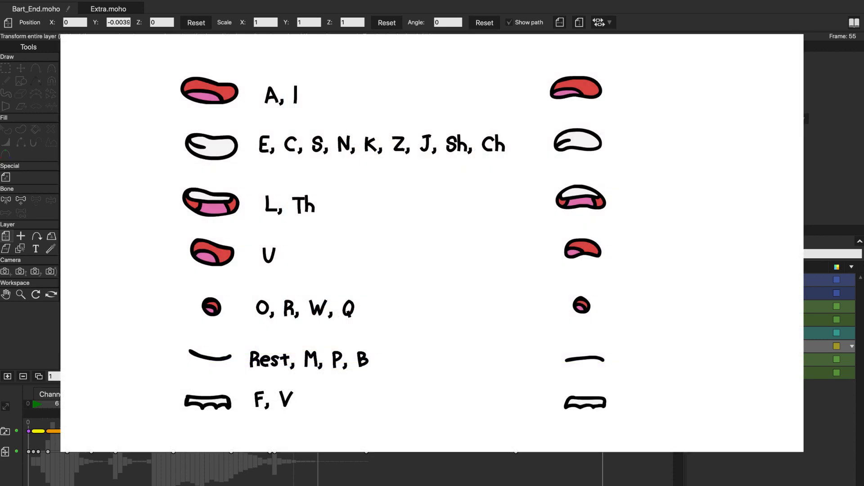
- Scrub from the first frames to about frame 103 to review Bart's mouth movement against the waveform
click(42, 411)
drag(43, 411, 61, 411)
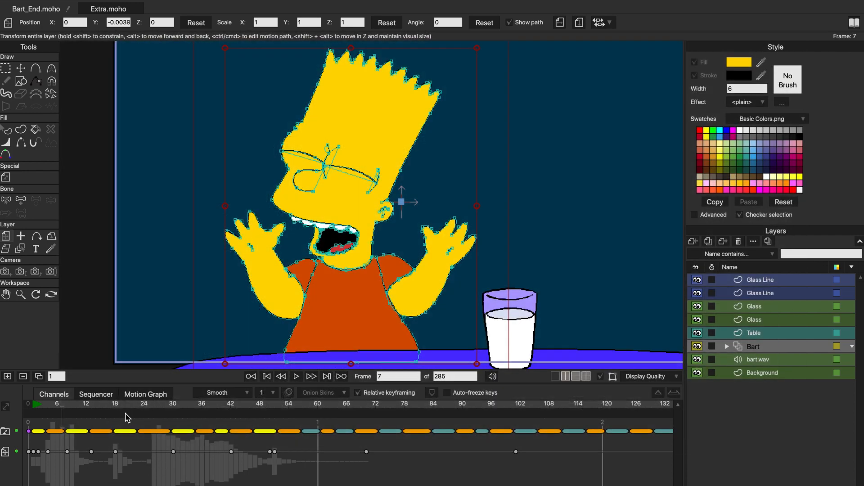
mouse_move(70, 411)
mouse_down()
mouse_move(545, 428)
mouse_move(528, 434)
mouse_up()
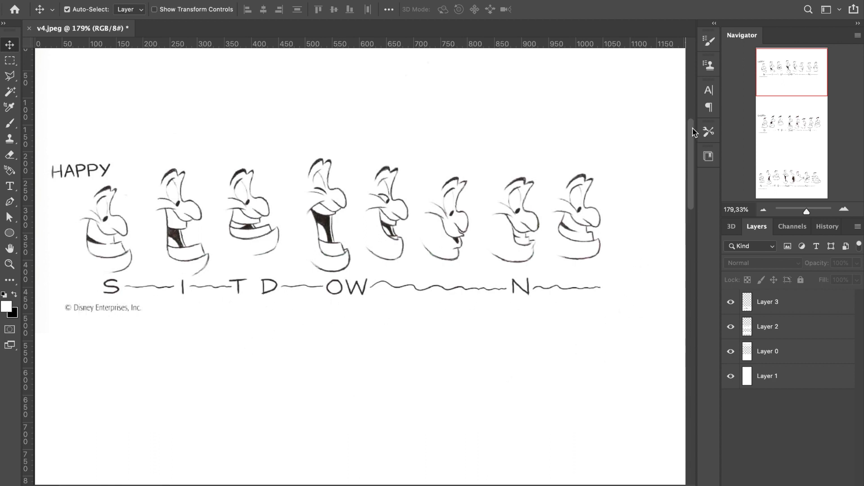
- In Photoshop, examine the mouth shapes for "SIT DOWN" in v4.jpeg, going from the Happy row through Snotty to the last row
drag(692, 131, 699, 232)
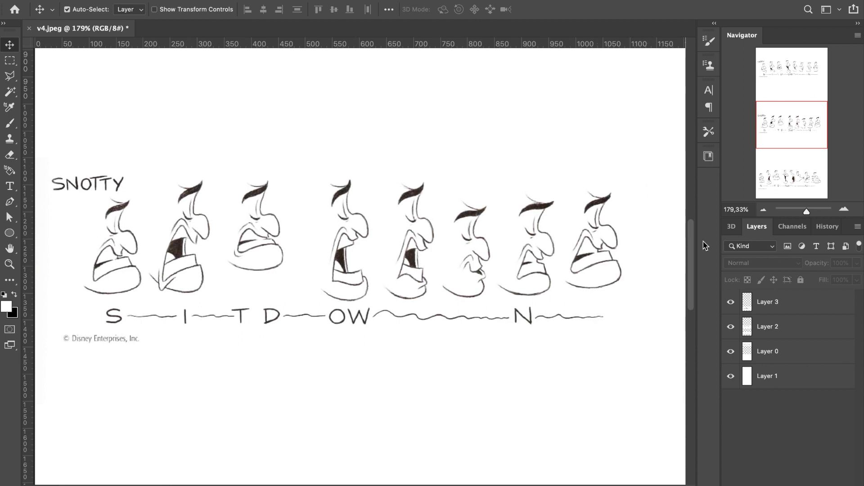
drag(693, 231, 696, 319)
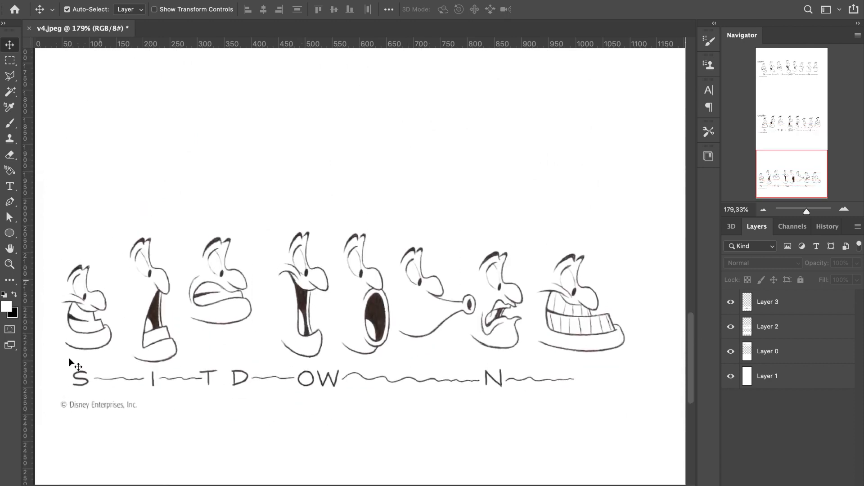
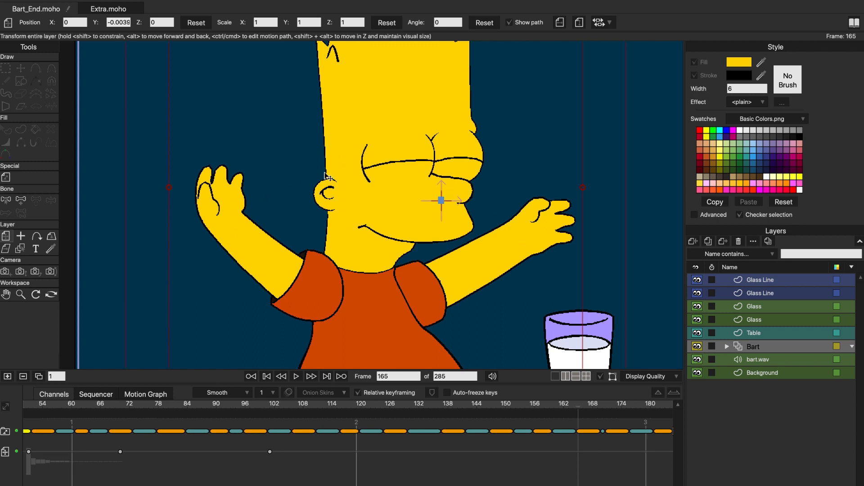
- Scrub from about frame 175 to frame 244 to review Bart's head and arm movement
scroll(360, 410, right, 10)
drag(141, 412, 194, 406)
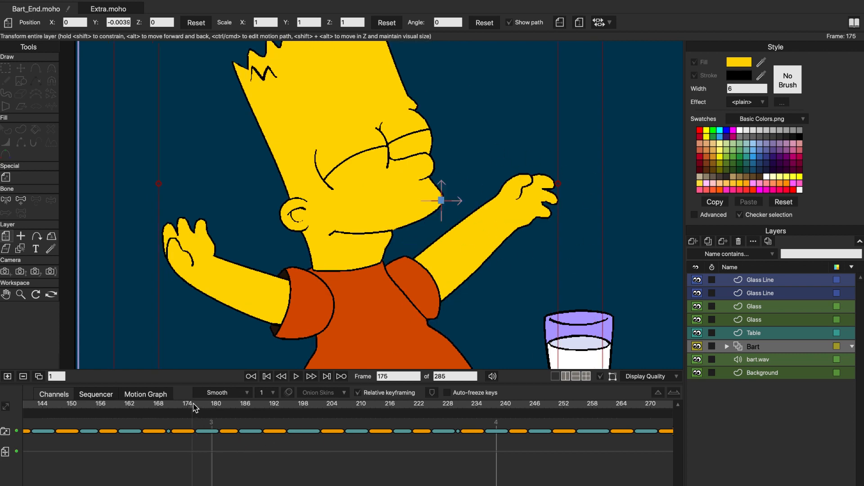
drag(194, 408, 527, 423)
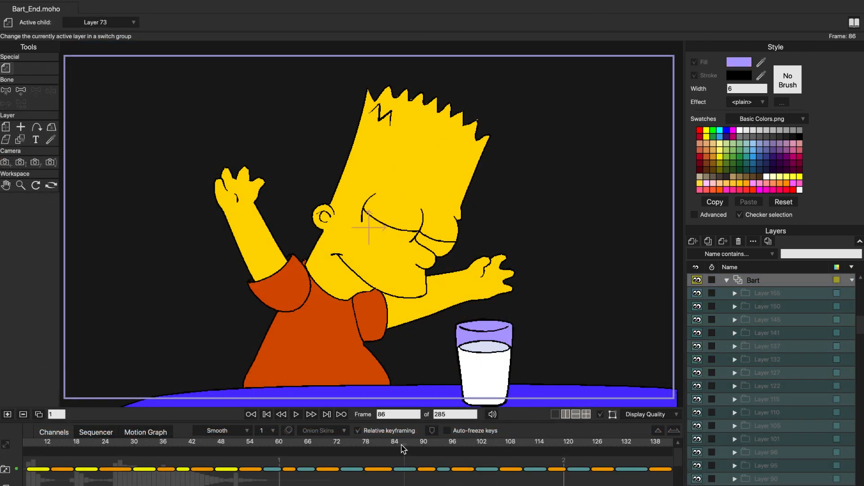
- At frame 107 of the Bart layer, enable onion skins and place onion-skin markers at about frames 115, 124, 136 and 146
drag(403, 449, 506, 446)
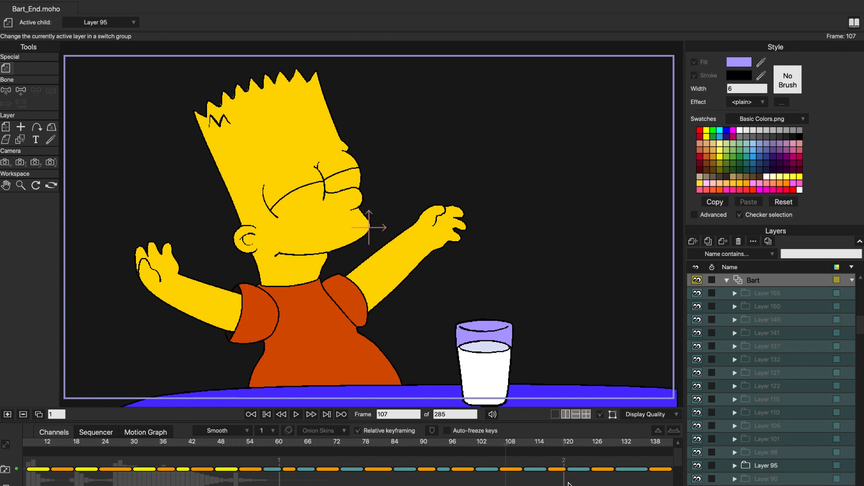
click(289, 432)
click(404, 415)
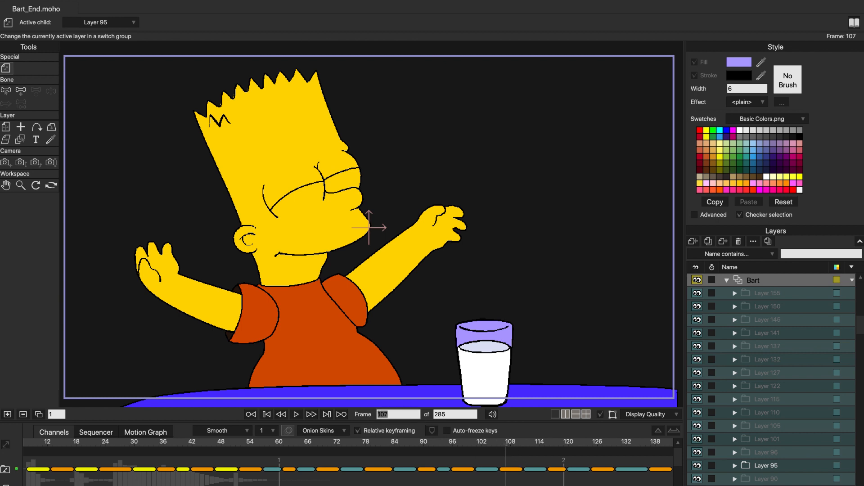
scroll(348, 463, right, 5)
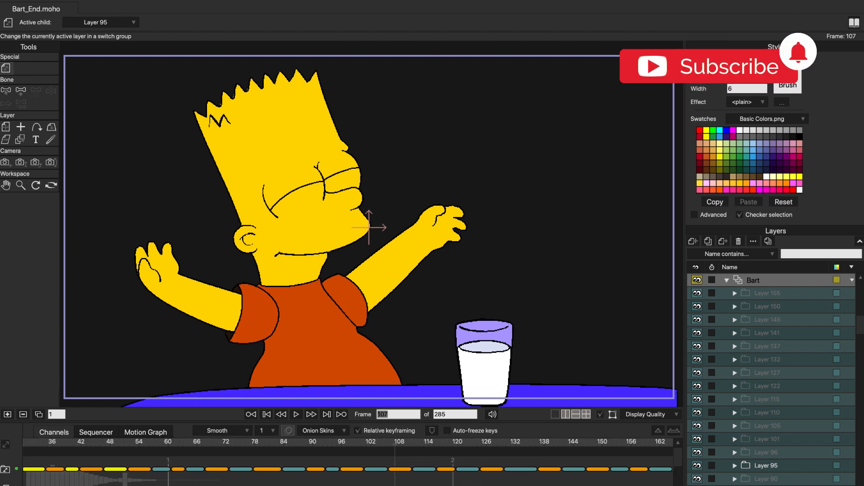
click(434, 452)
click(476, 452)
click(535, 452)
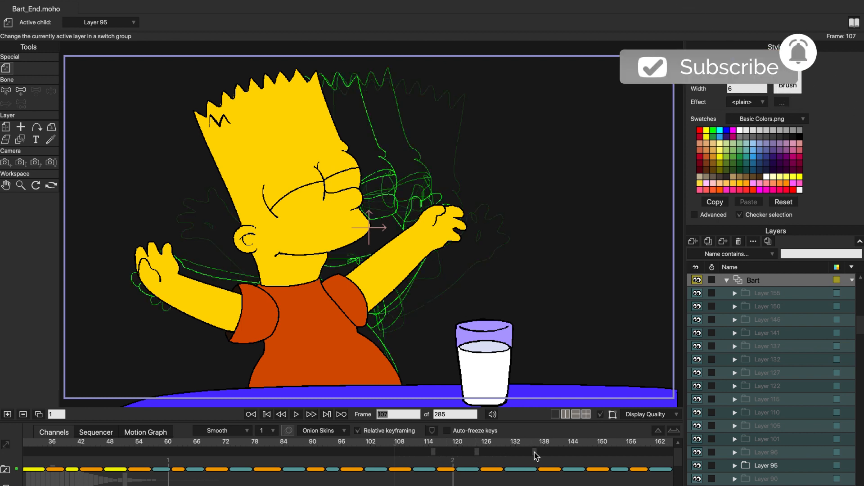
click(583, 452)
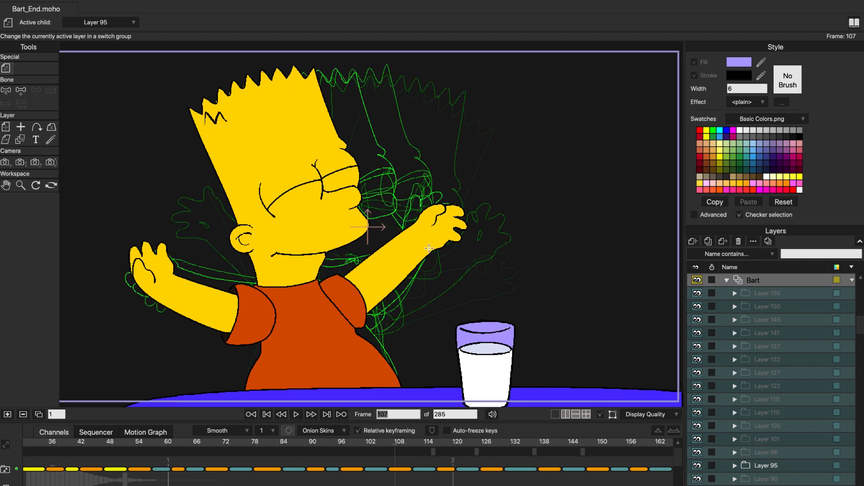
- Scrub from frame 107 to about frame 119 and back, examining Bart's poses against the onion-skin outlines
scroll(429, 248, up, 2)
scroll(460, 302, up, 3)
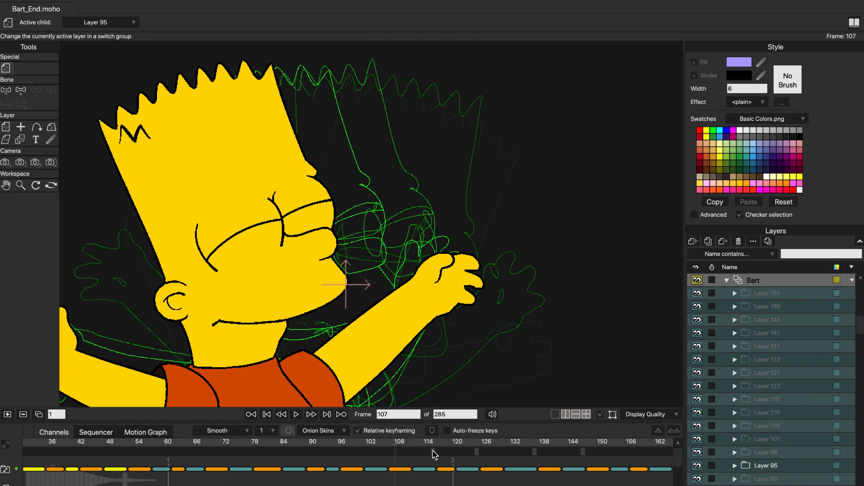
drag(396, 444, 453, 445)
scroll(398, 309, down, 2)
drag(399, 310, 399, 252)
drag(452, 445, 407, 449)
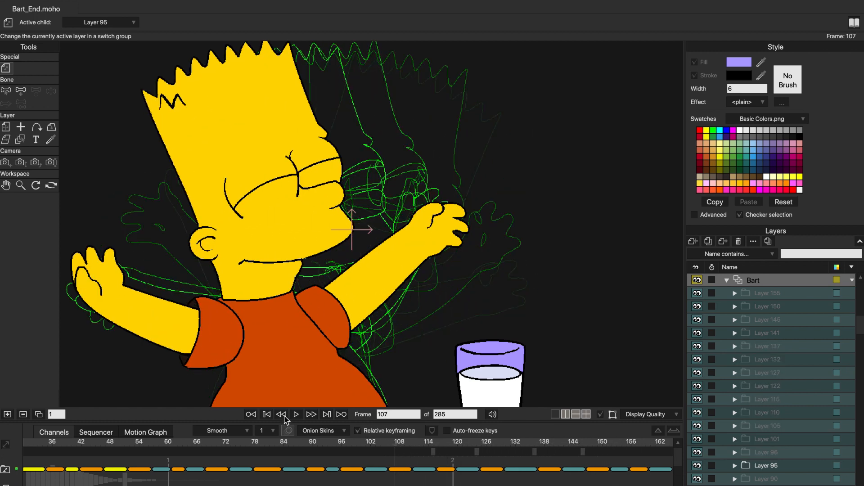
- Turn off Outlines only for the onion skins, and toggle Colored fills and Draw behind off and back on for comparison
click(343, 431)
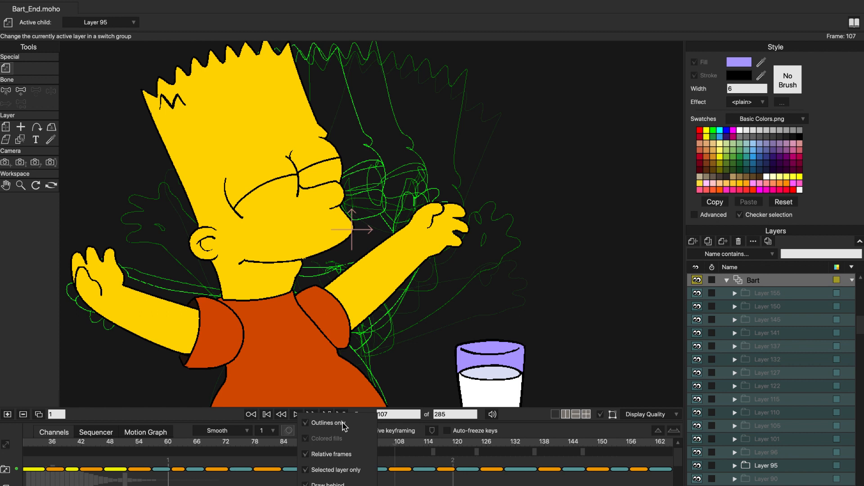
click(308, 425)
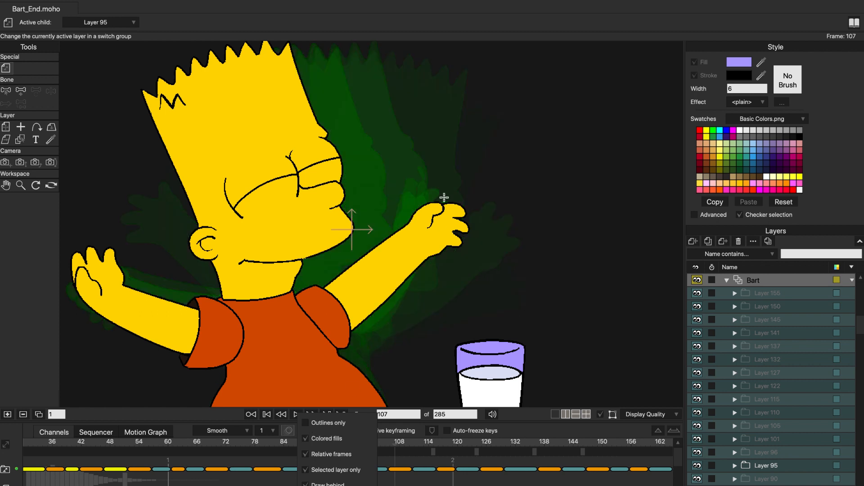
click(306, 438)
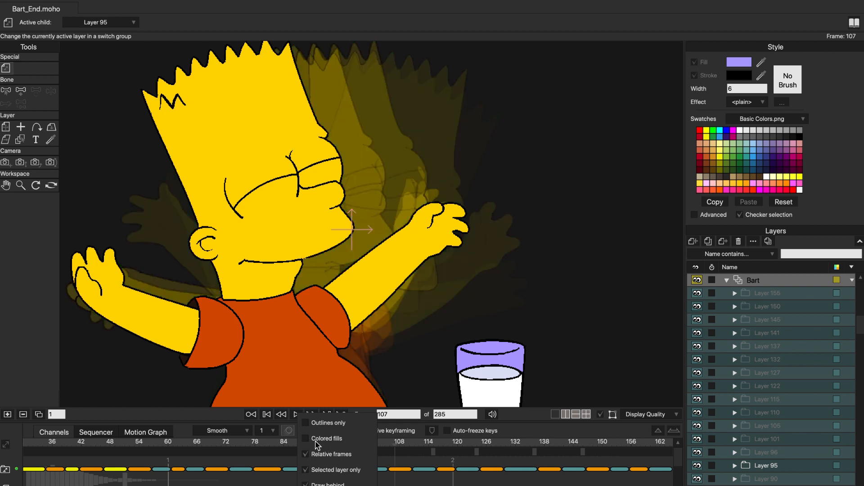
click(307, 438)
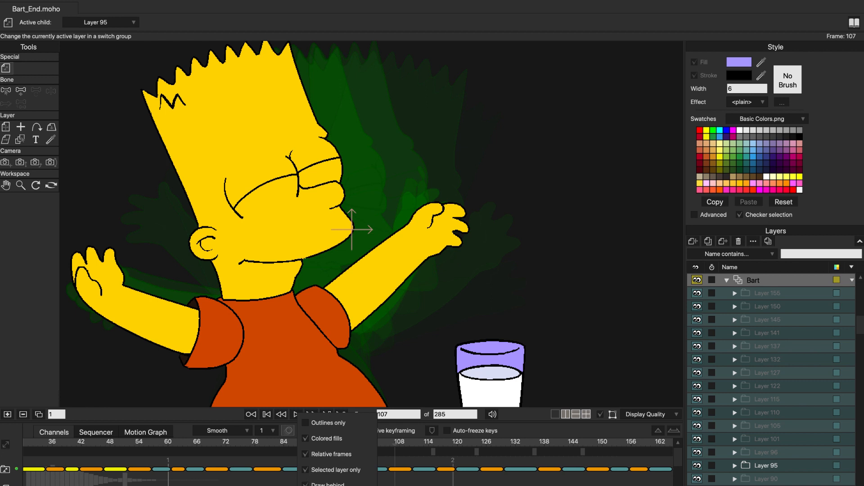
click(306, 485)
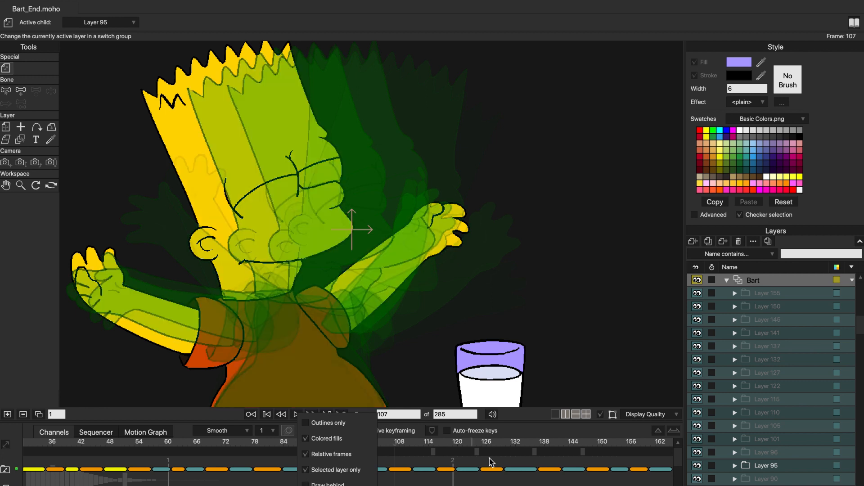
click(307, 485)
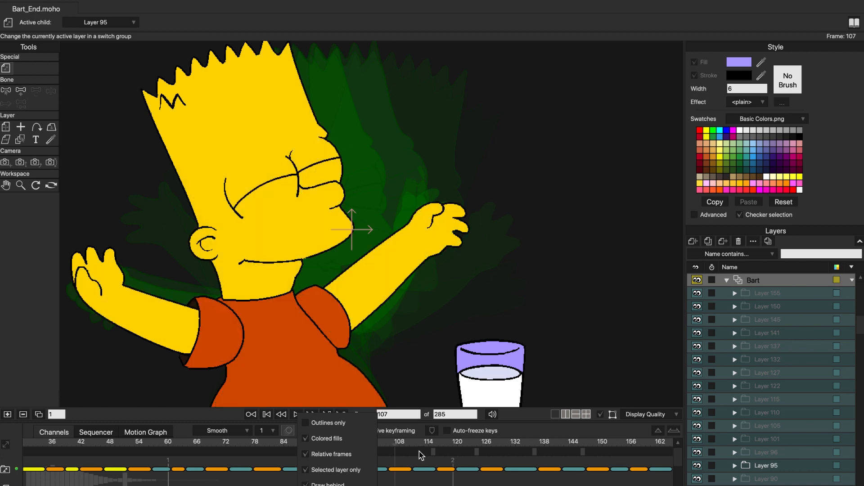
- Remove the onion-skin markers at about frames 115 and 124, and scrub on to frame 142
click(397, 450)
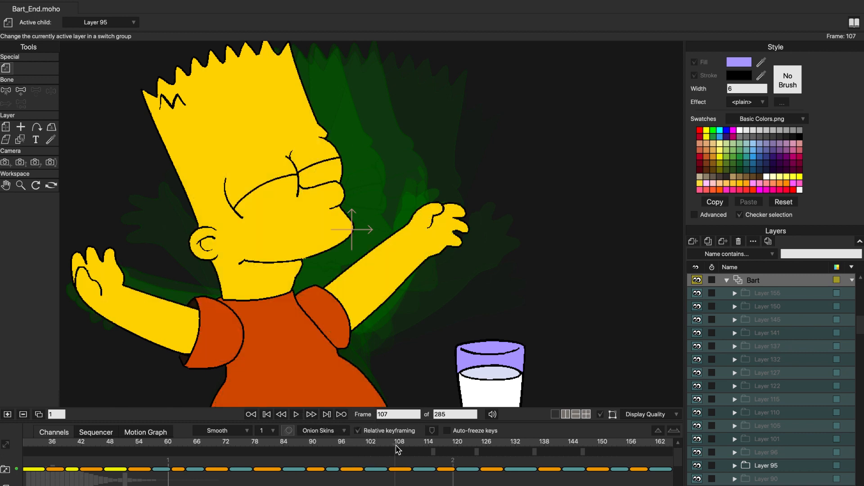
click(435, 451)
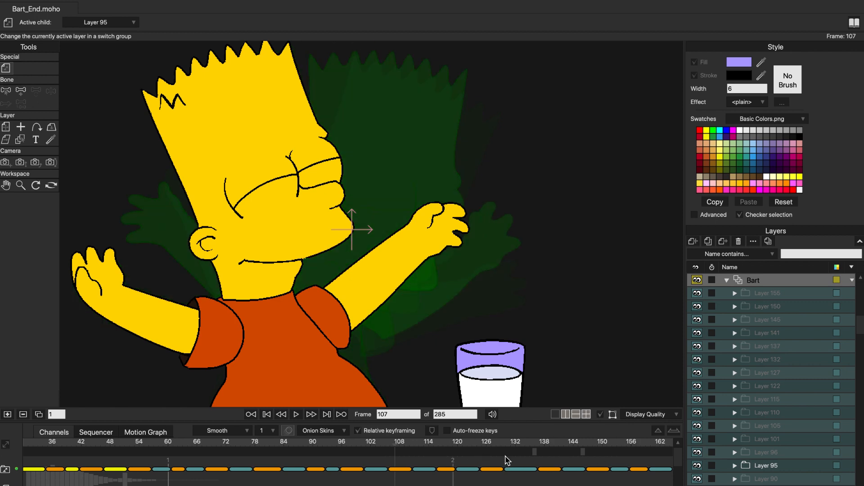
drag(445, 446, 565, 448)
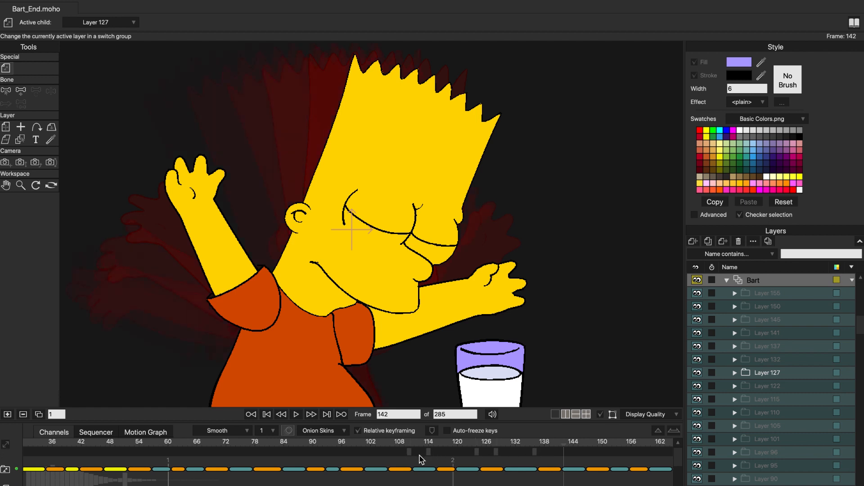
- Try Outlines only for the onion skins, compare Bart's poses at frames 142 and 140, and turn the option back off
click(342, 432)
click(322, 423)
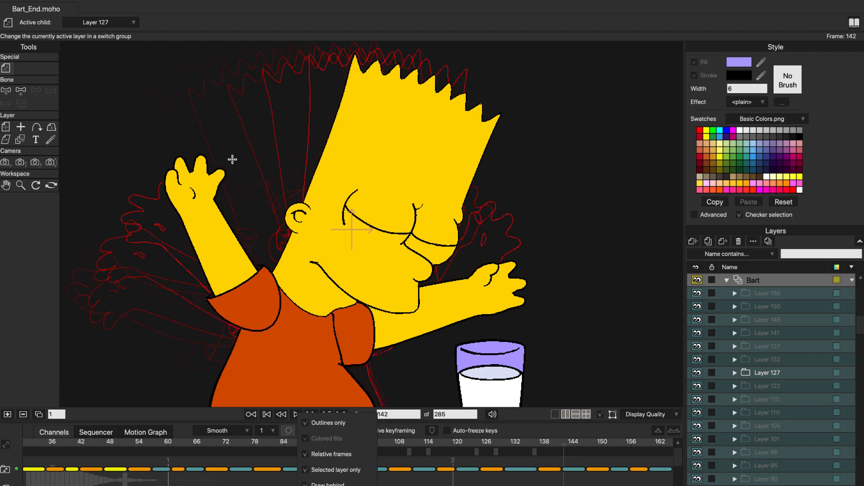
click(566, 448)
mouse_move(566, 448)
mouse_down()
mouse_move(577, 449)
mouse_move(540, 450)
mouse_move(553, 449)
mouse_up()
click(328, 431)
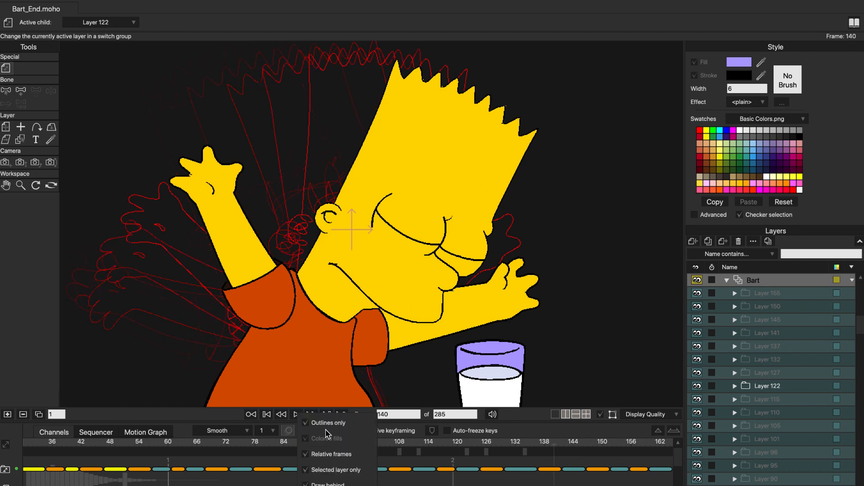
click(315, 423)
- Scrub from frame 140 forward to about frame 147 and back through frame 134 to frame 119, reviewing the filled onion skins
click(552, 449)
drag(552, 449, 588, 443)
click(525, 450)
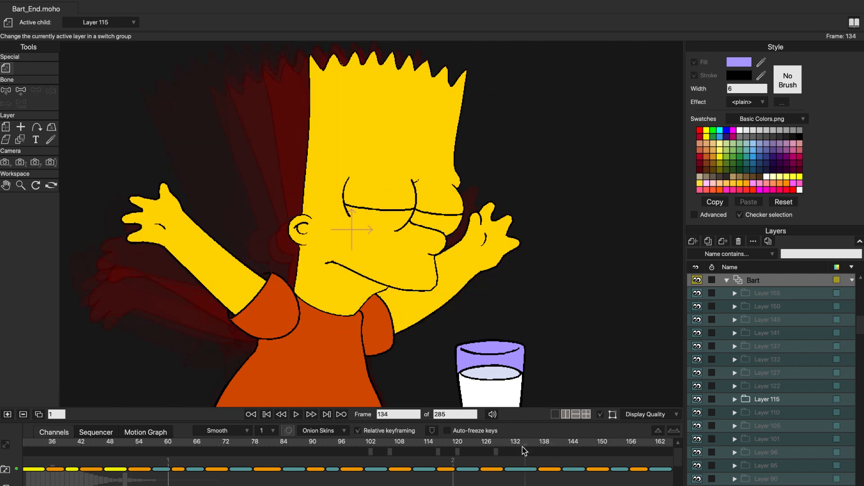
drag(519, 450, 458, 452)
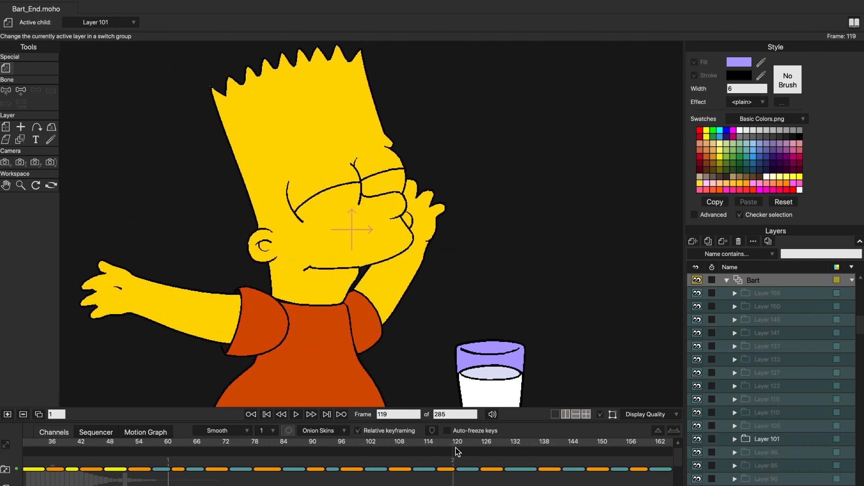
- At frame 119, place onion-skin markers at about frames 129, 137, 146, 112 and 97, and scrub back to earlier frames
click(501, 451)
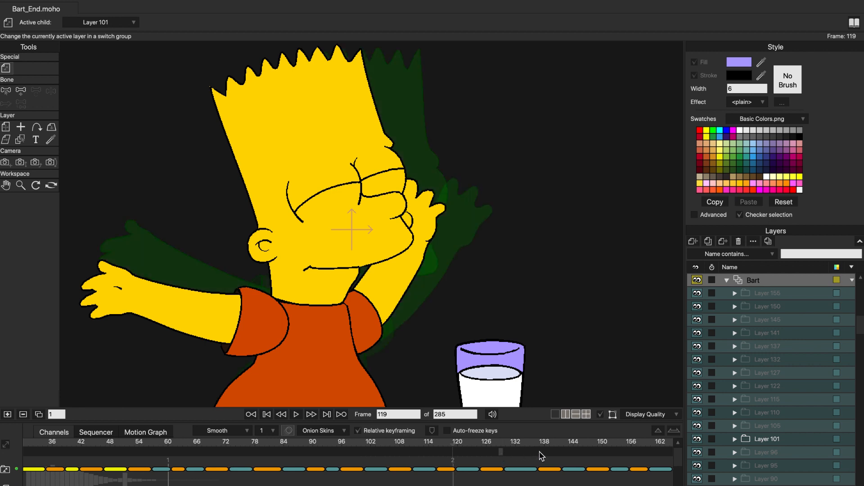
click(584, 451)
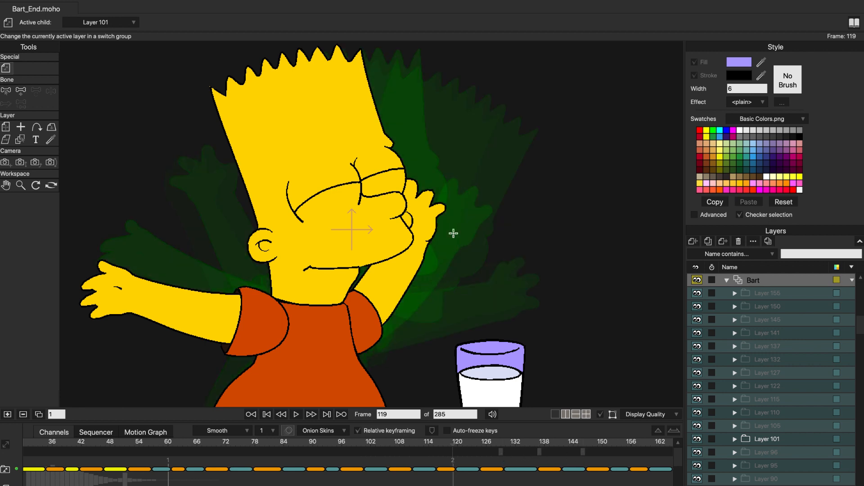
click(419, 452)
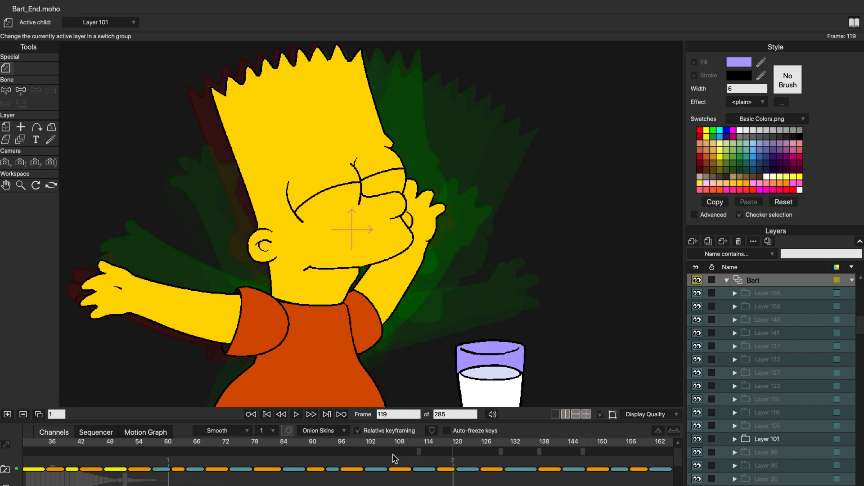
click(346, 452)
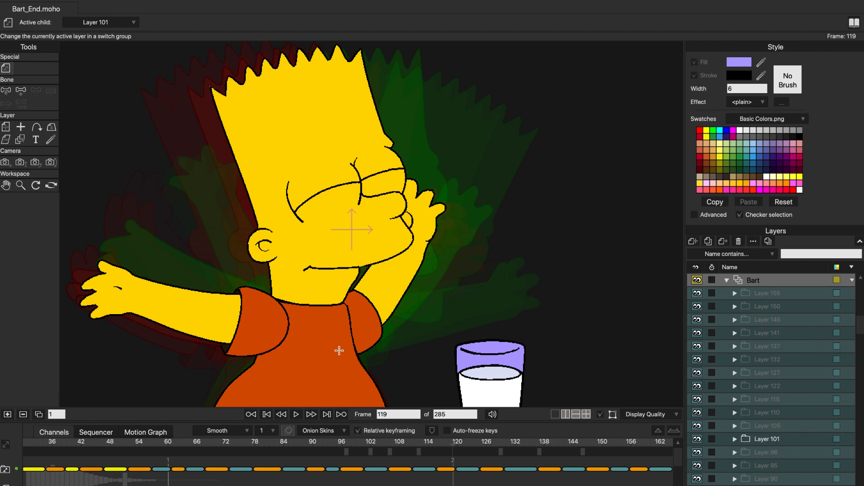
drag(455, 444, 276, 430)
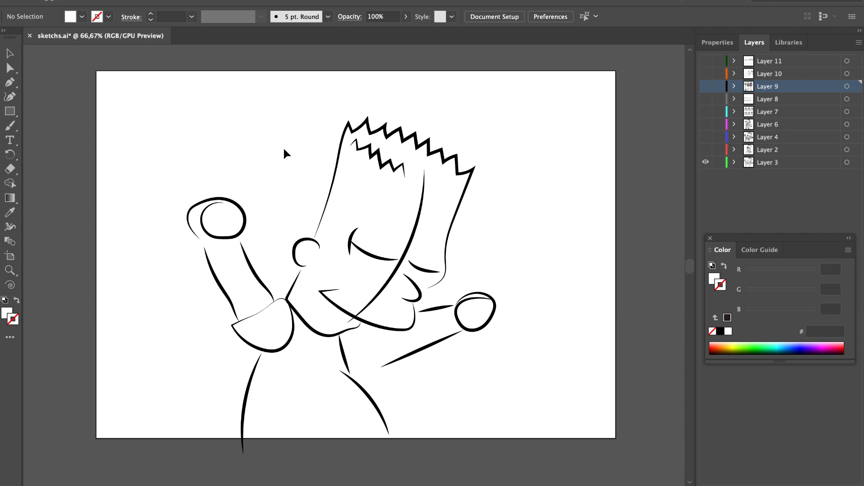
- In Illustrator's sketchs.ai, examine the sketches on Layers 4, 2, 6 and 7 one at a time, plus the storyboard on Layer 9
click(706, 137)
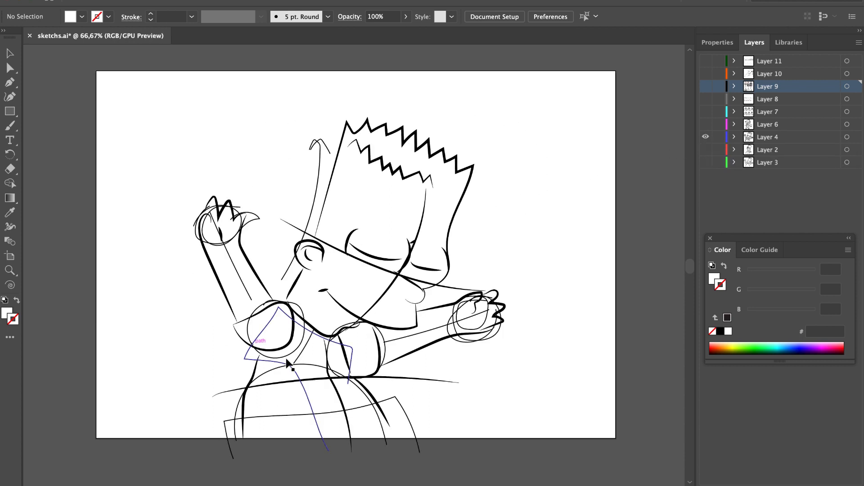
alt+click(706, 150)
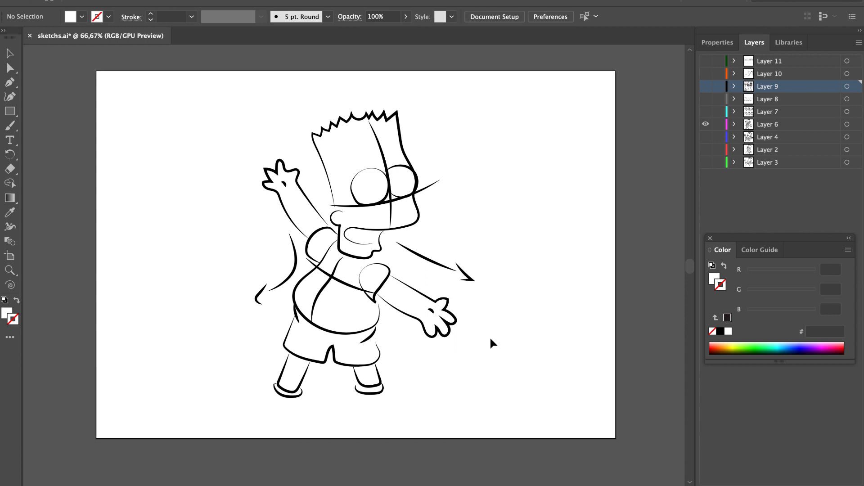
alt+click(706, 112)
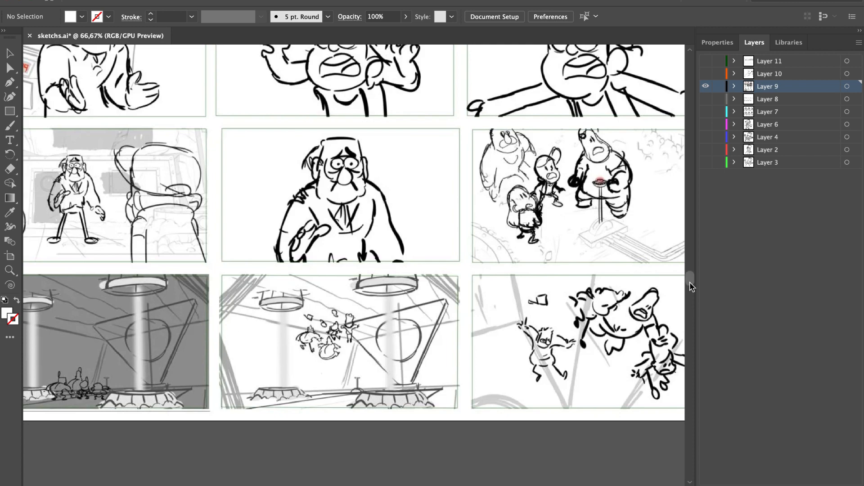
drag(689, 279, 689, 274)
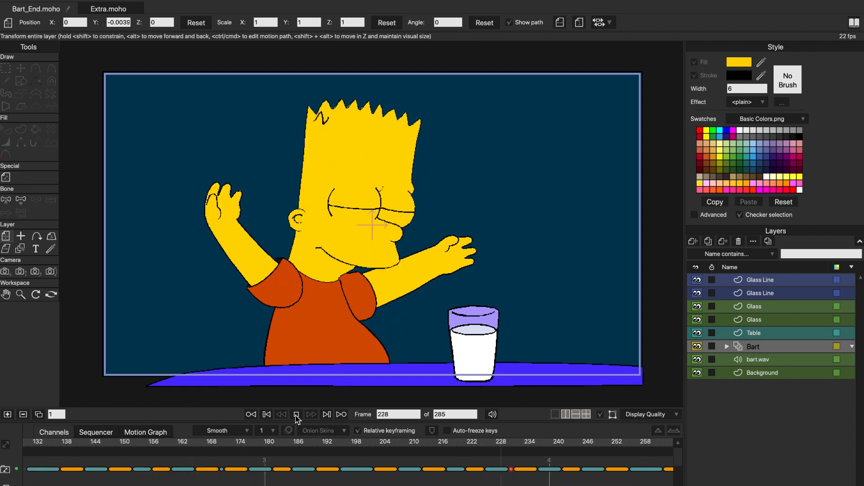
- In Moho, stop playback and highlight Bart's switch keys from about frame 171 to 229, those from 231 to 285, and the Layer 155 key
click(297, 414)
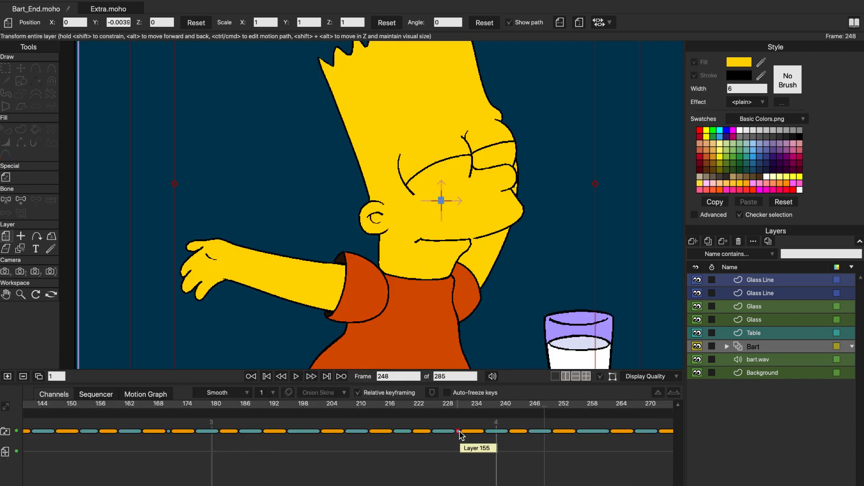
mouse_move(176, 472)
mouse_down()
mouse_move(231, 435)
mouse_move(453, 421)
mouse_up()
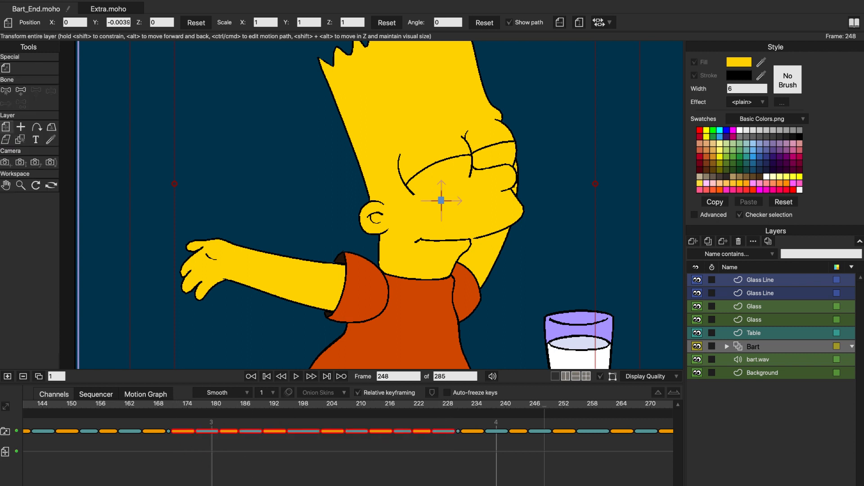
scroll(348, 432, right, 5)
drag(205, 457, 450, 419)
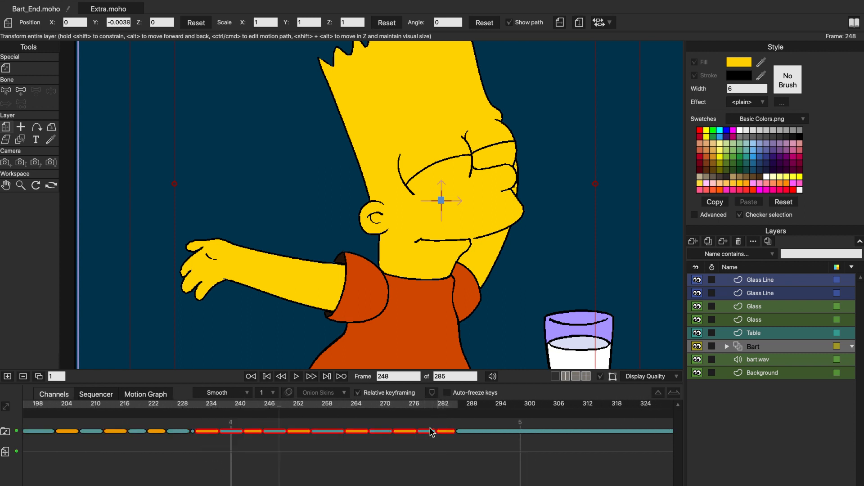
click(194, 432)
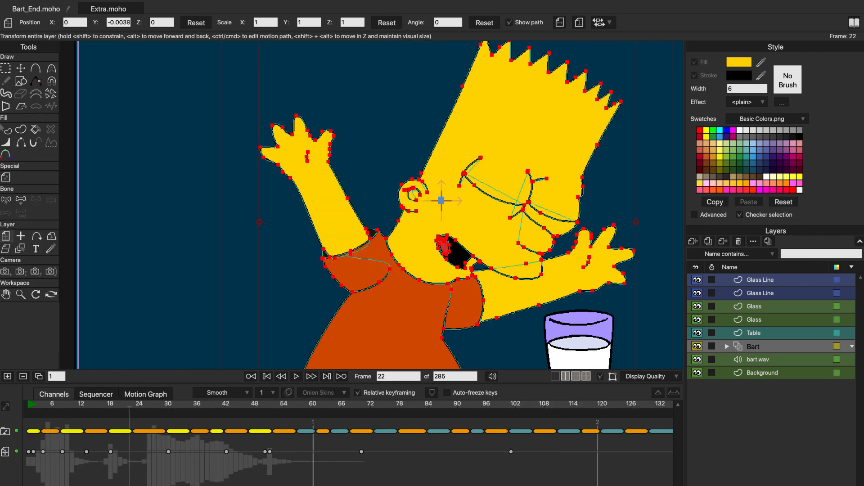
- Change the project's frame rate to 24 in the project settings
click(73, 0)
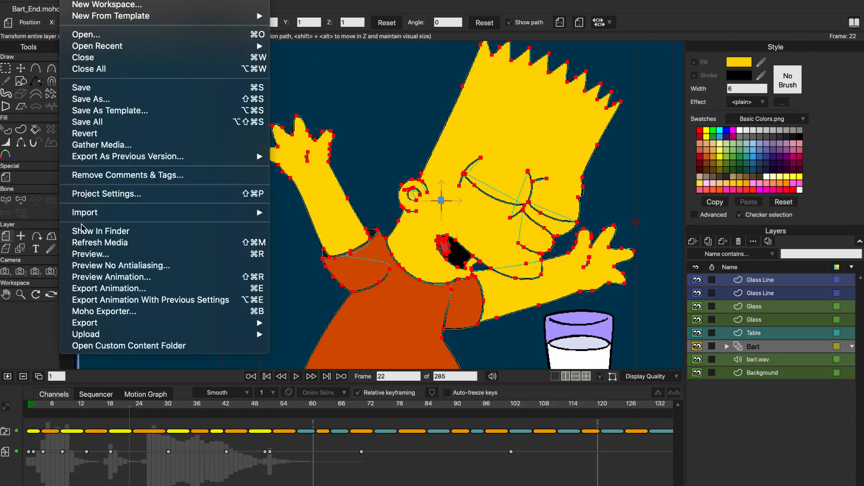
click(104, 201)
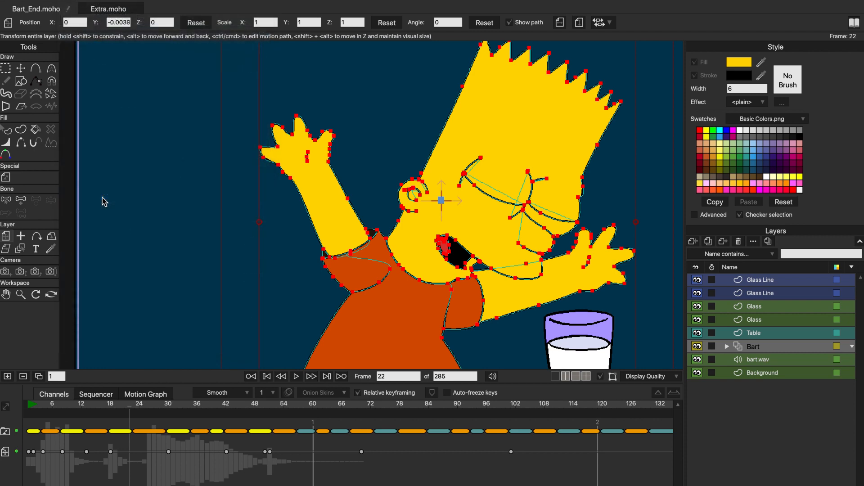
drag(271, 115, 290, 76)
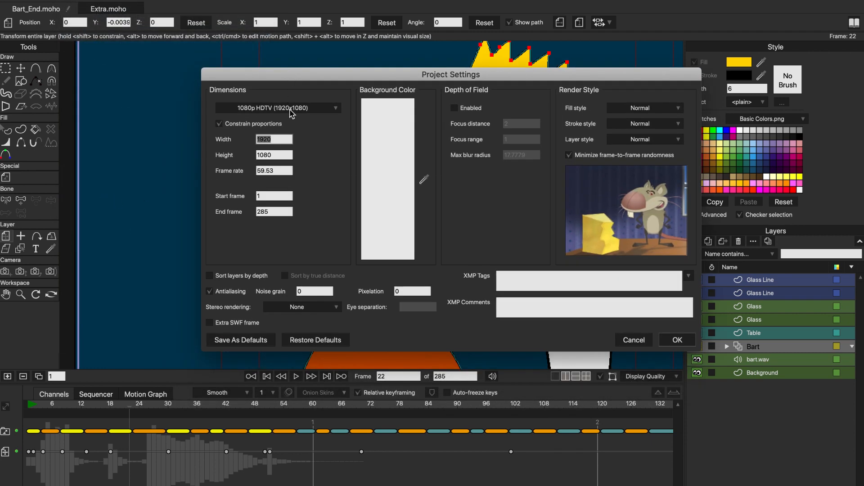
drag(277, 172, 257, 172)
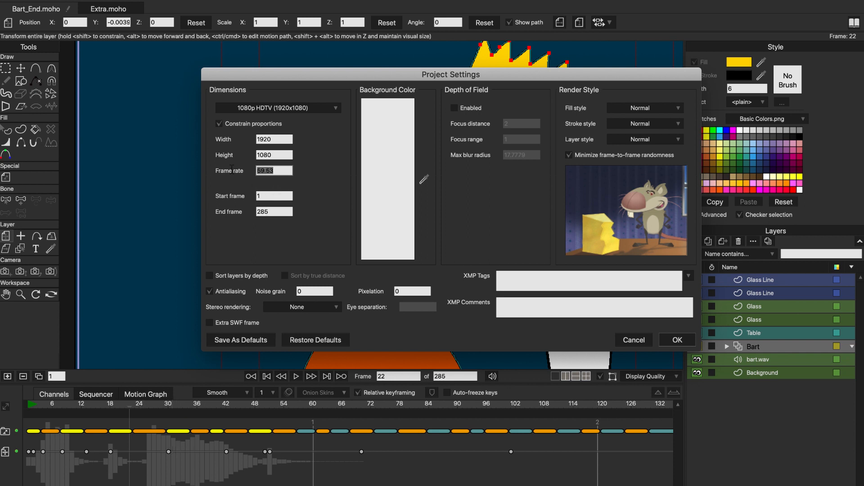
text(24)
click(674, 342)
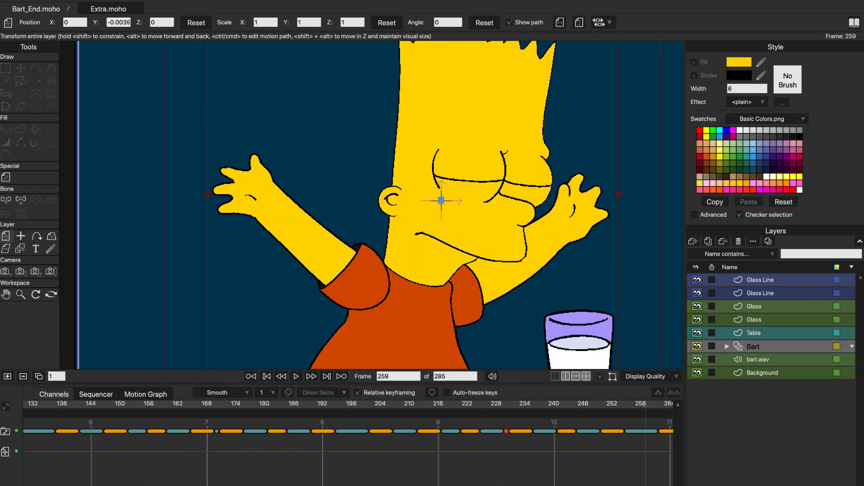
- Change the project's frame rate to 80 and play the animation from the start to compare the speed
click(108, 193)
double_click(270, 171)
key(Return)
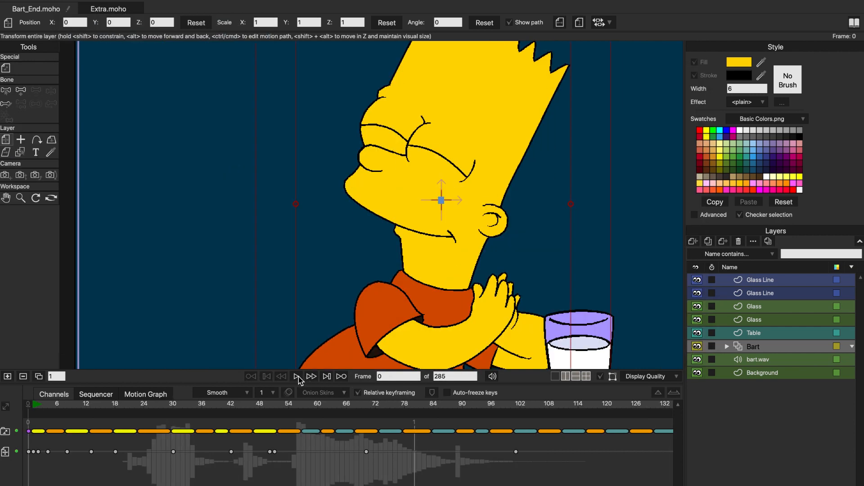
click(297, 376)
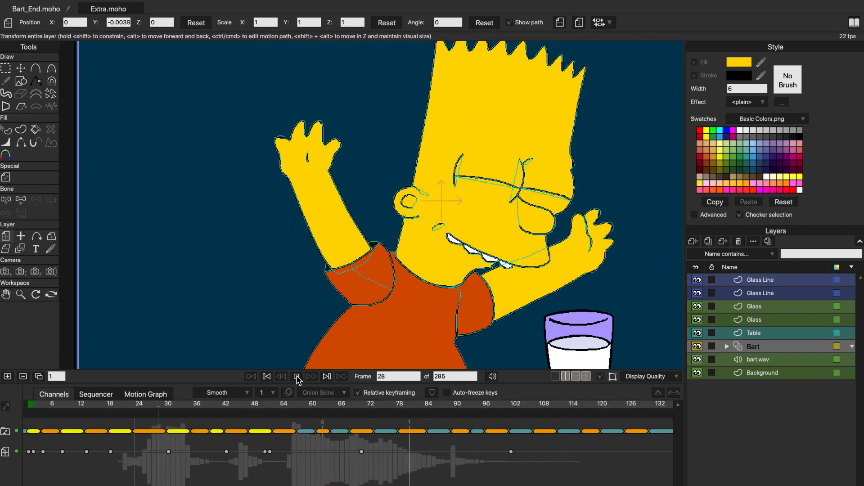
- Set the project's frame rate back to 59.53 in the project settings
click(22, 1)
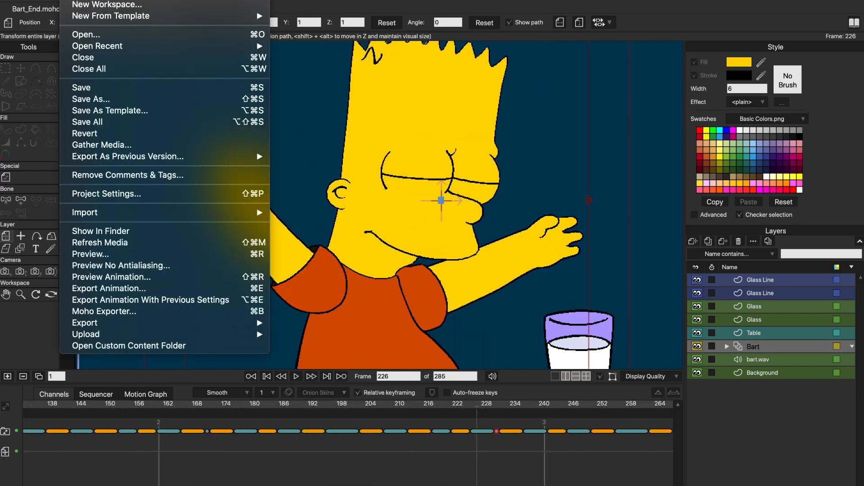
click(88, 194)
drag(273, 171, 246, 172)
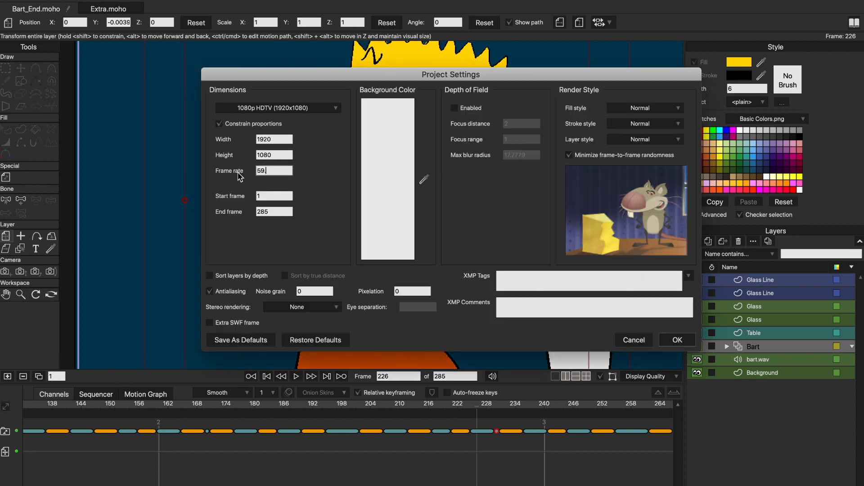
click(679, 342)
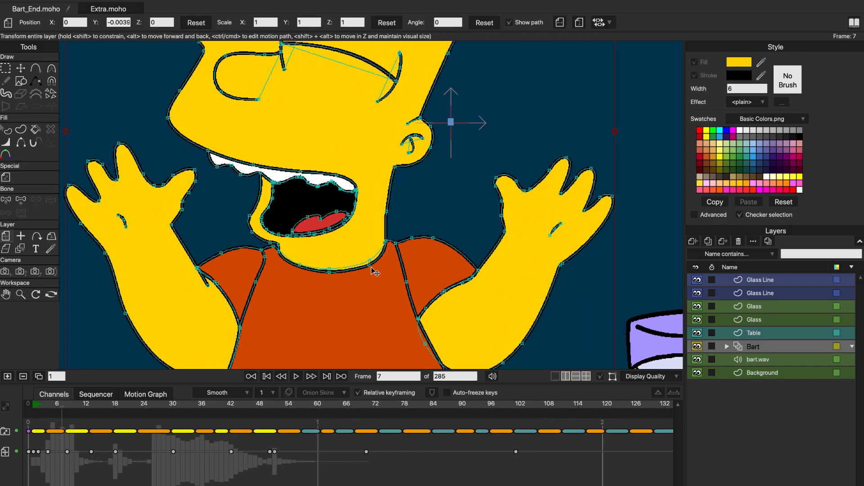
- Scrub from frame 7 forward to frame 24, then back through frame 16 to about frame 9, reviewing Bart's mouth shapes
drag(62, 411, 145, 413)
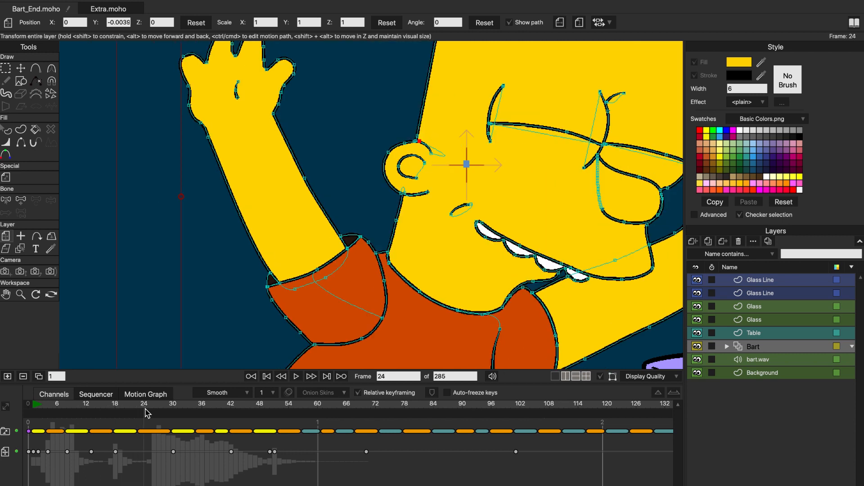
drag(145, 409, 109, 408)
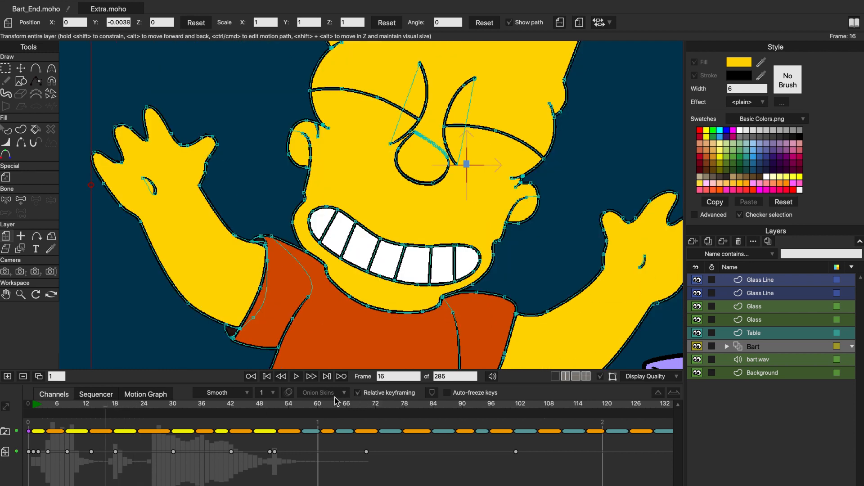
drag(107, 410, 73, 407)
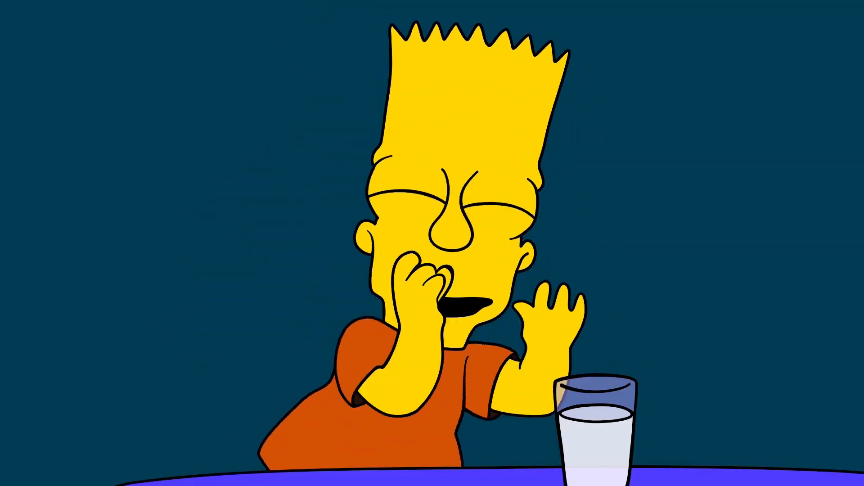